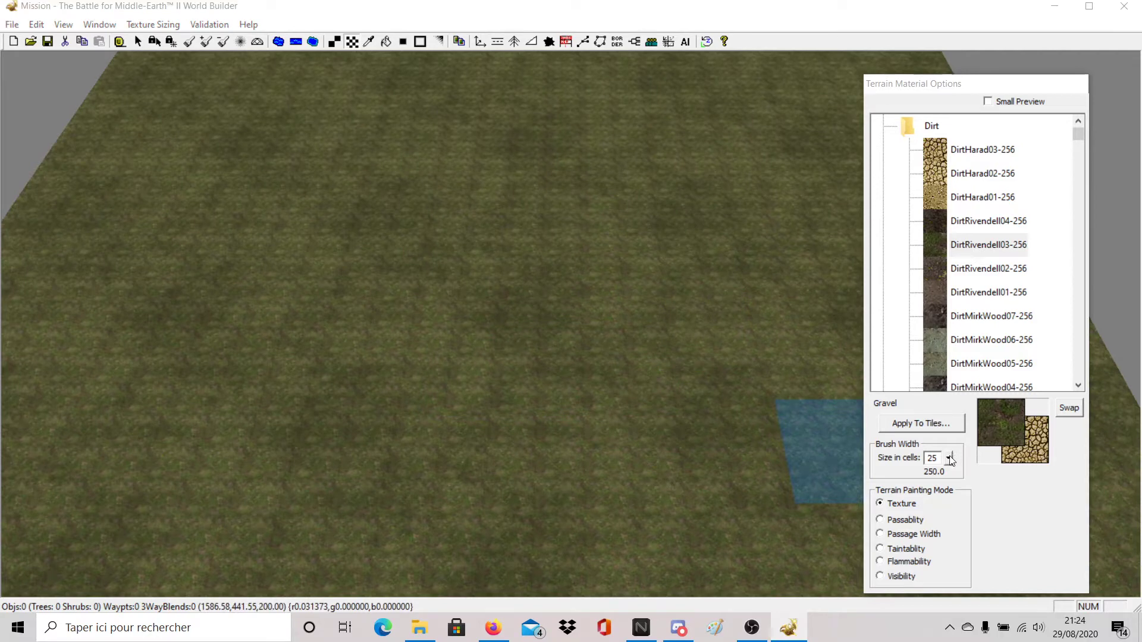
Set the terrain texture brush width to 6 cells for the multi-tile brush.
mouse_move(949, 456)
left_mouse_down()
mouse_move(952, 472)
mouse_move(954, 441)
mouse_move(954, 477)
left_mouse_up()
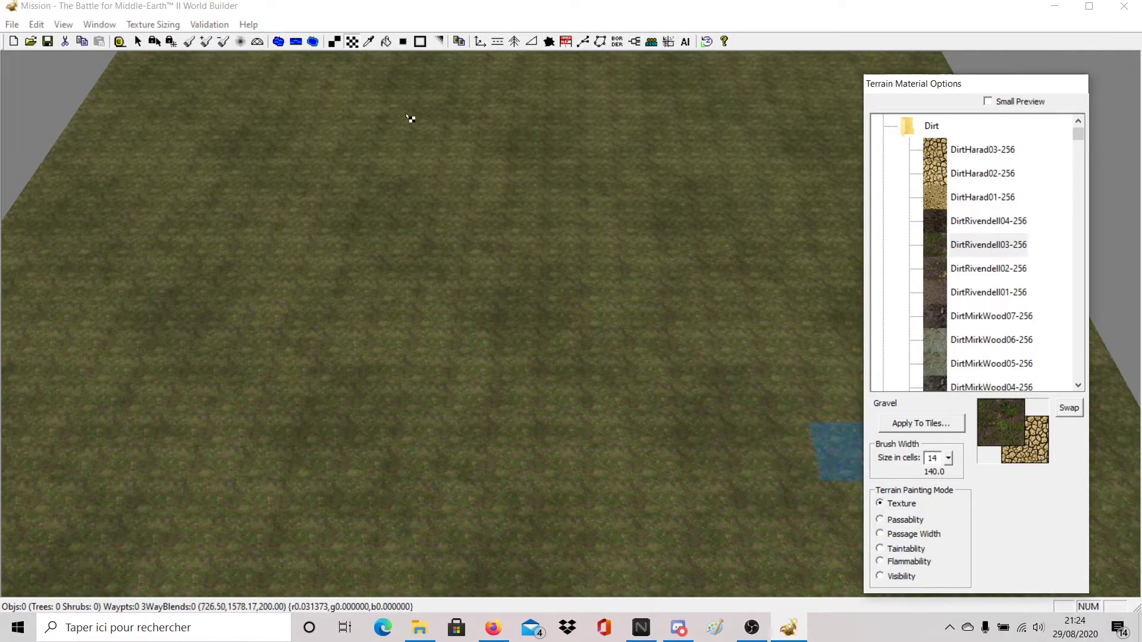
left_click(335, 42)
scroll(546, 375, "up", 4)
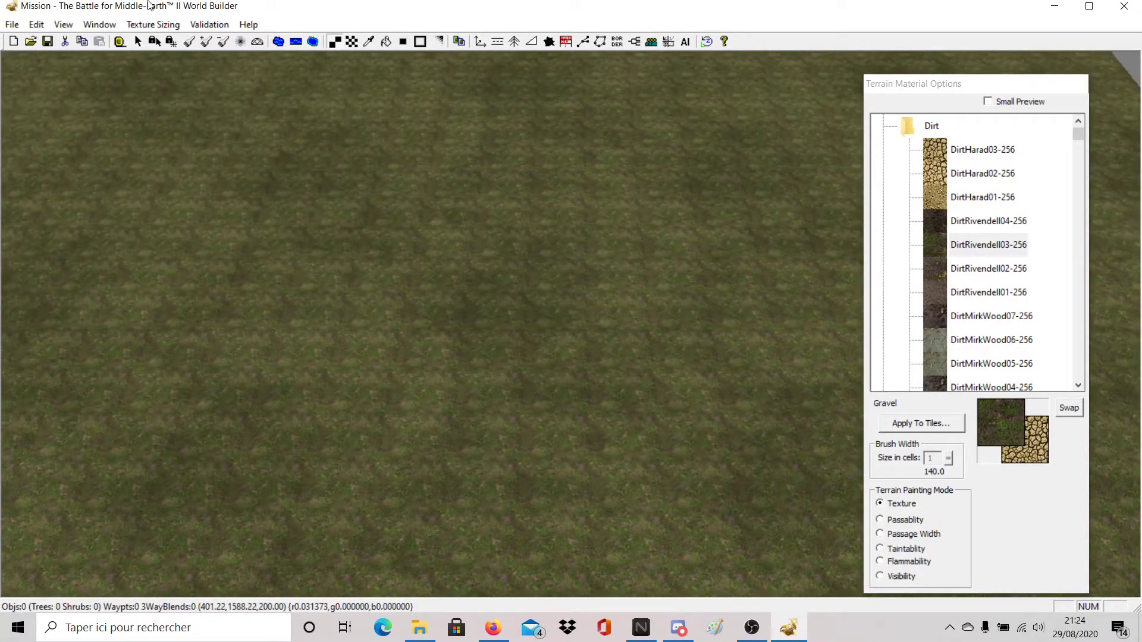
left_click(352, 42)
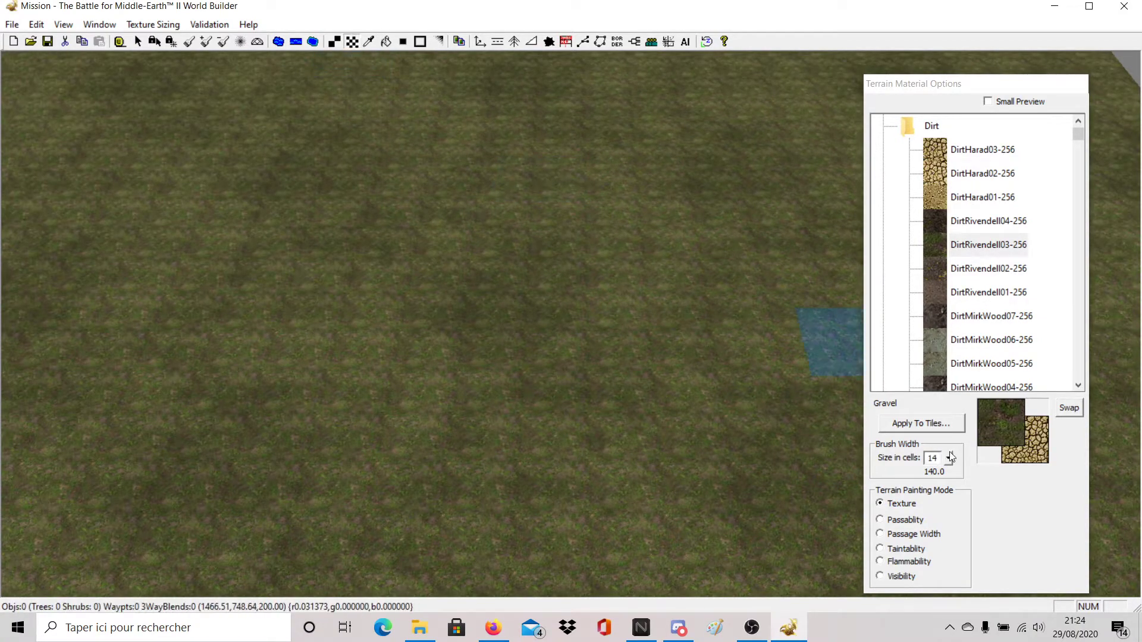
mouse_move(950, 458)
left_mouse_down()
mouse_move(954, 493)
mouse_move(954, 470)
mouse_move(919, 464)
left_mouse_up()
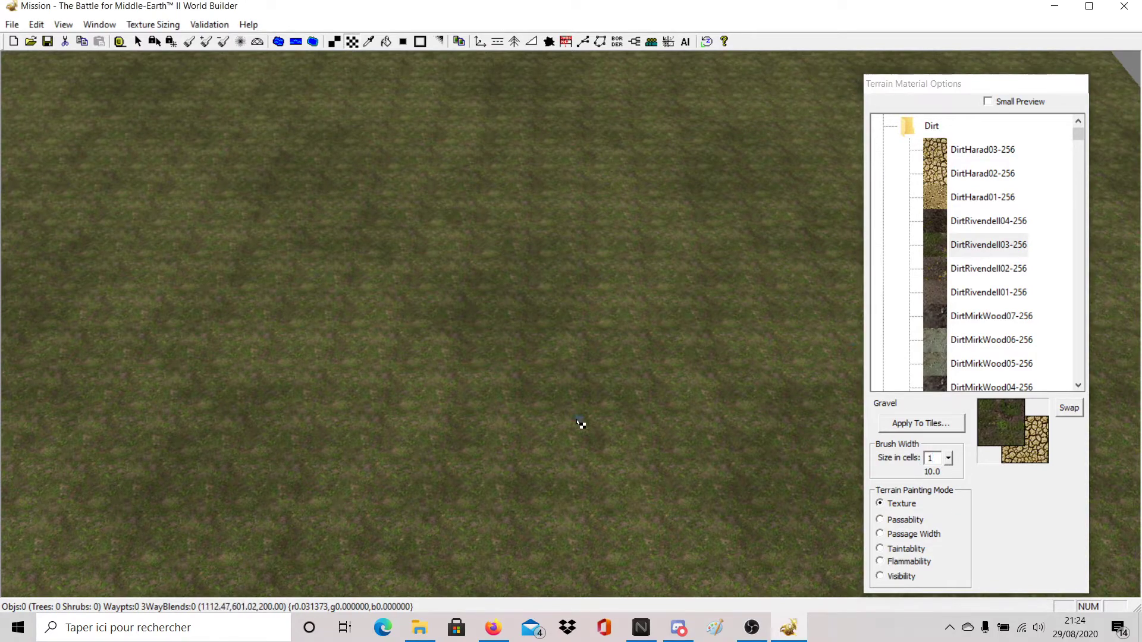
left_click(947, 459)
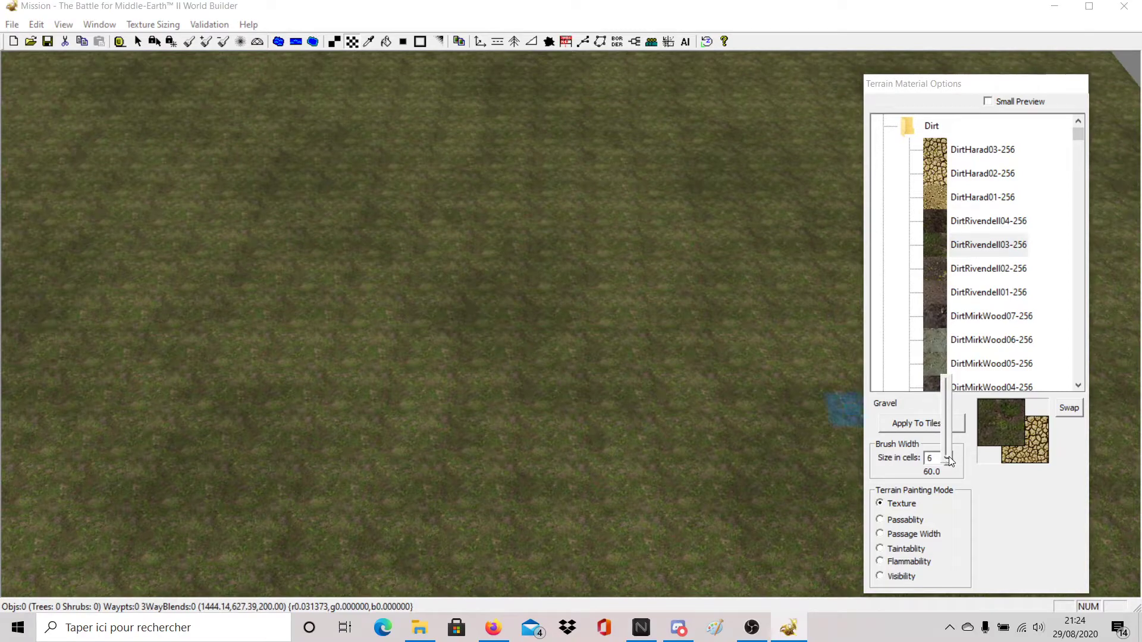
left_click_drag(949, 456, 949, 455)
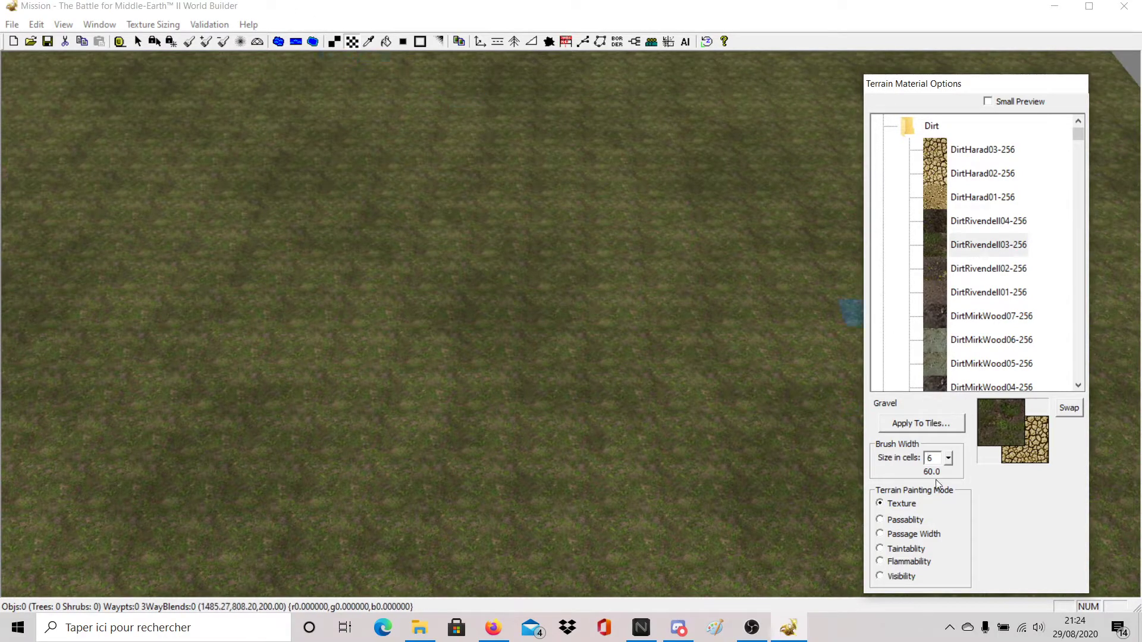
Paint looping strokes of the DirtRohan06-256 texture across the middle of the grassy map.
scroll(548, 313, "down", 5)
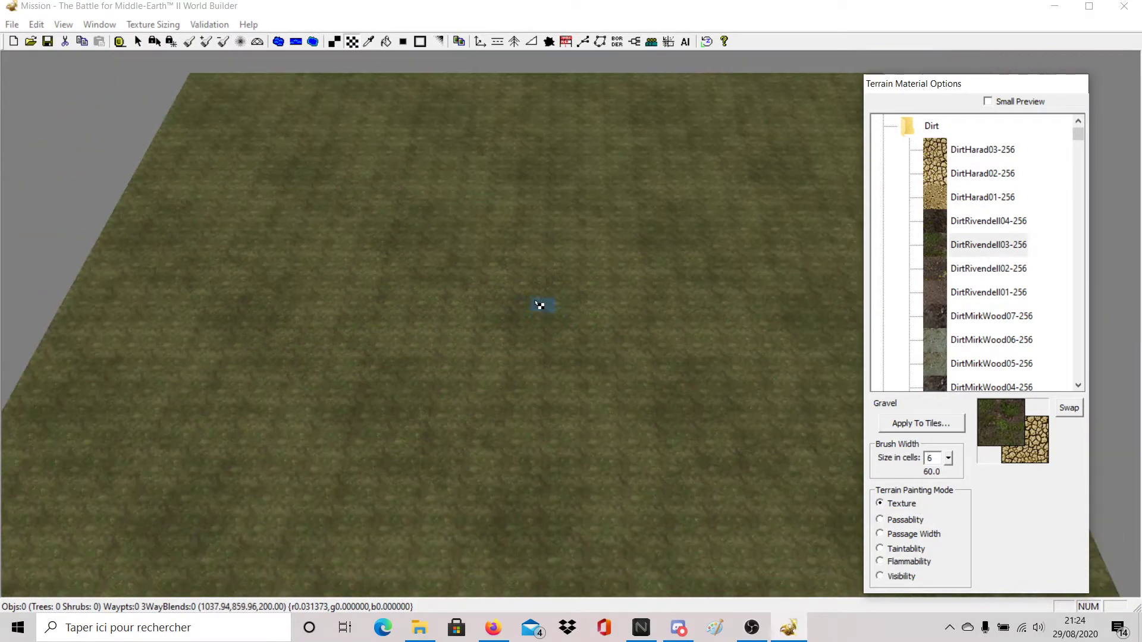
right_click_drag(580, 372, 559, 355)
left_click(959, 156)
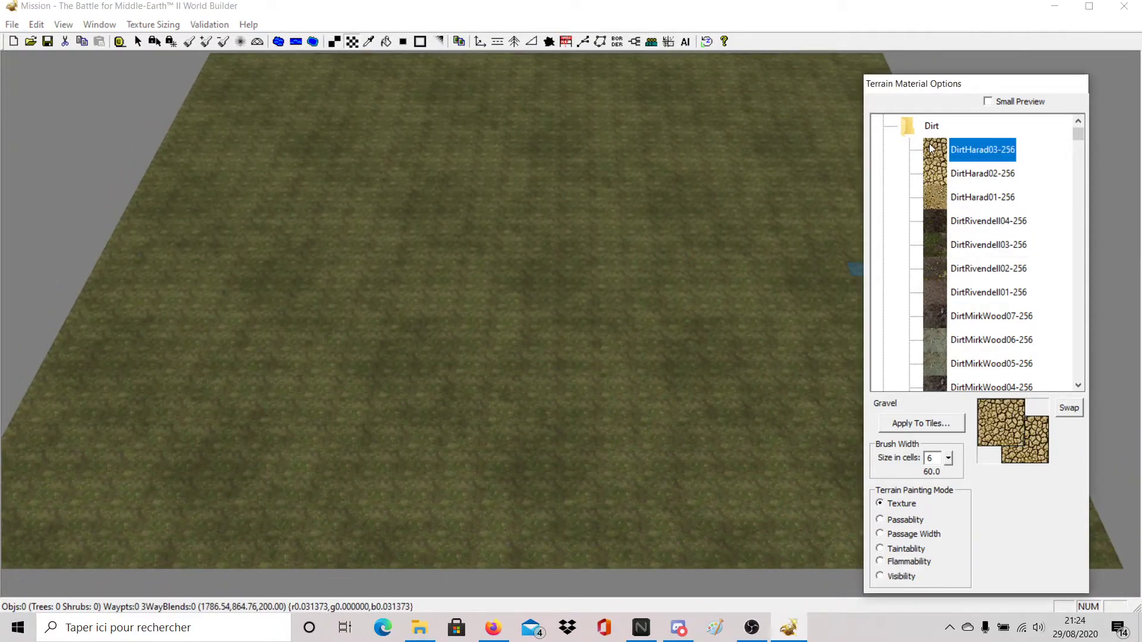
scroll(968, 202, "up", 1)
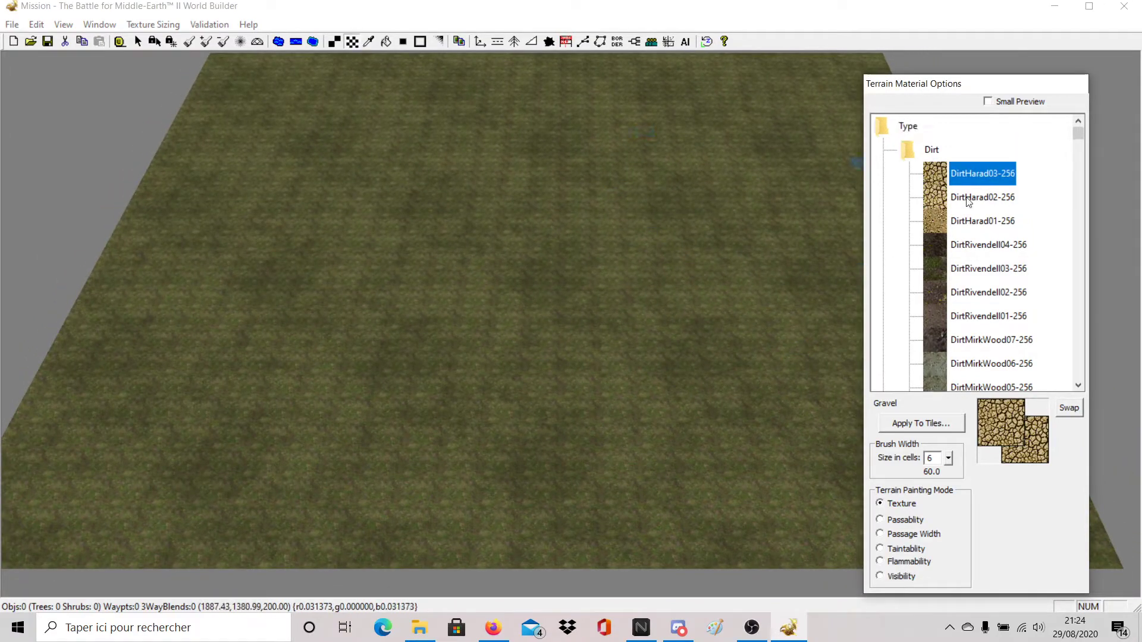
scroll(966, 197, "down", 17)
left_click_drag(1081, 172, 1072, 264)
left_click(926, 246)
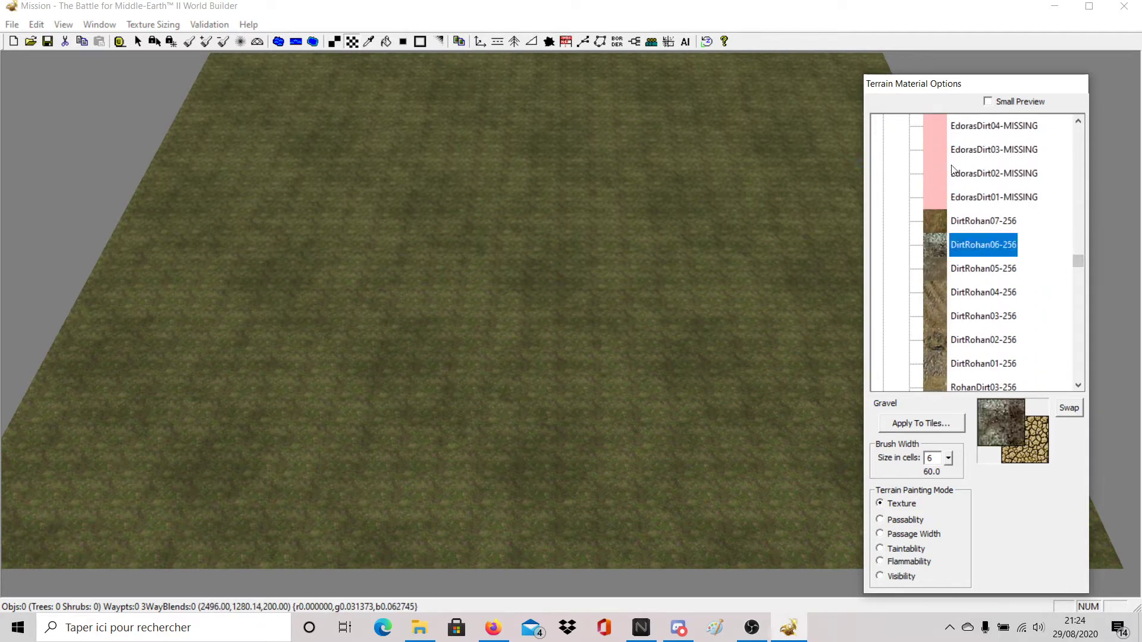
mouse_move(550, 244)
left_mouse_down()
mouse_move(512, 293)
mouse_move(660, 242)
mouse_move(557, 294)
left_mouse_up()
Paint a curved, self-crossing stroke of FangornDirt26-256 over the upper part of the pale loops.
scroll(1076, 269, "down", 10)
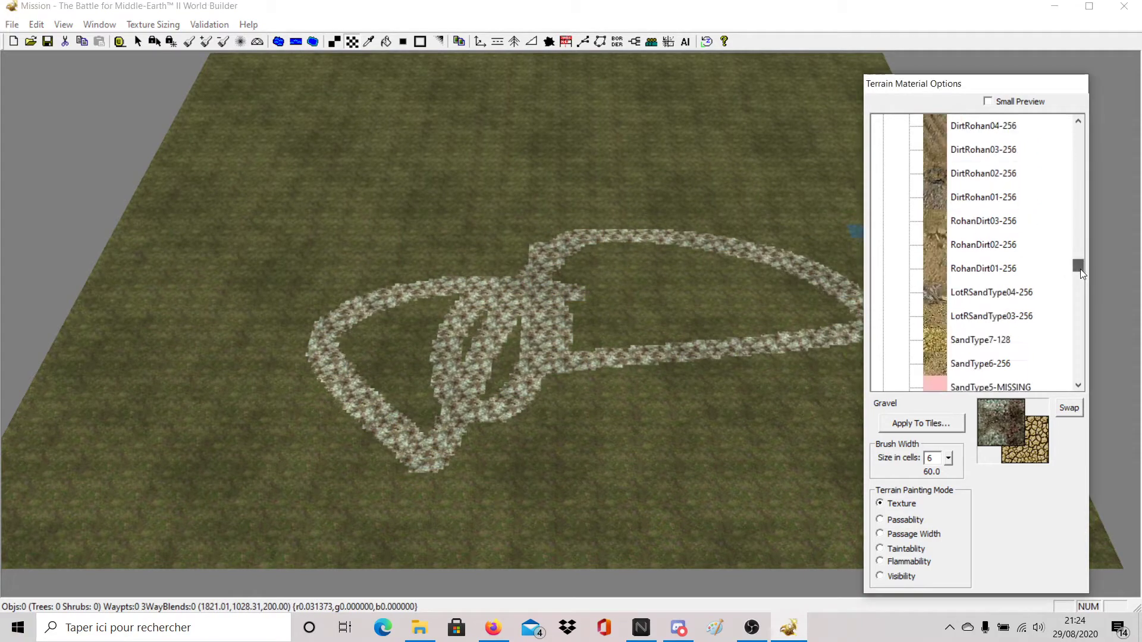
scroll(1079, 312, "down", 1)
left_click(941, 171)
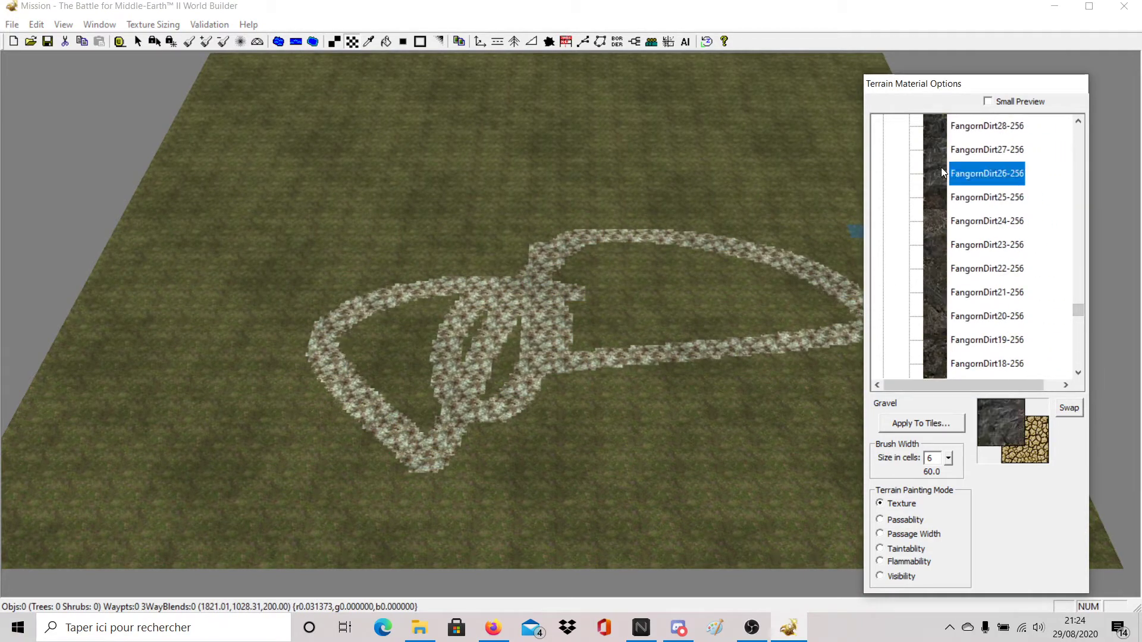
mouse_move(537, 156)
left_mouse_down()
mouse_move(443, 269)
mouse_move(655, 181)
left_mouse_up()
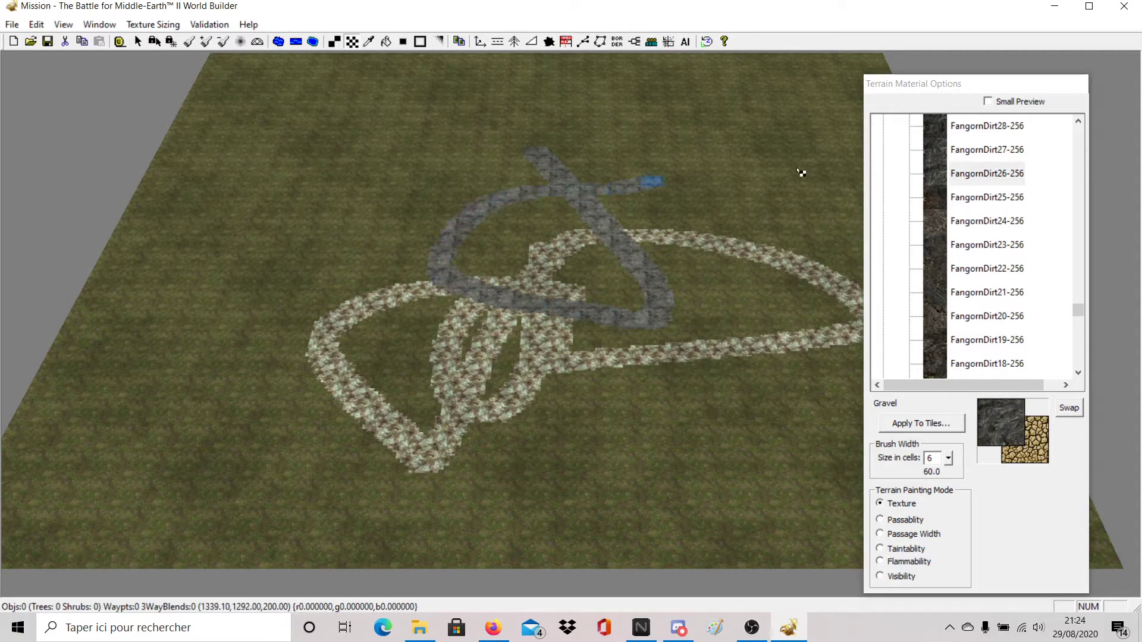
Paint an angular dark stroke with FangornDirt28-256 and a short diagonal stroke with FangornDirt19-256 below it.
left_click(932, 128)
mouse_move(764, 162)
left_mouse_down()
mouse_move(581, 262)
mouse_move(821, 422)
left_mouse_up()
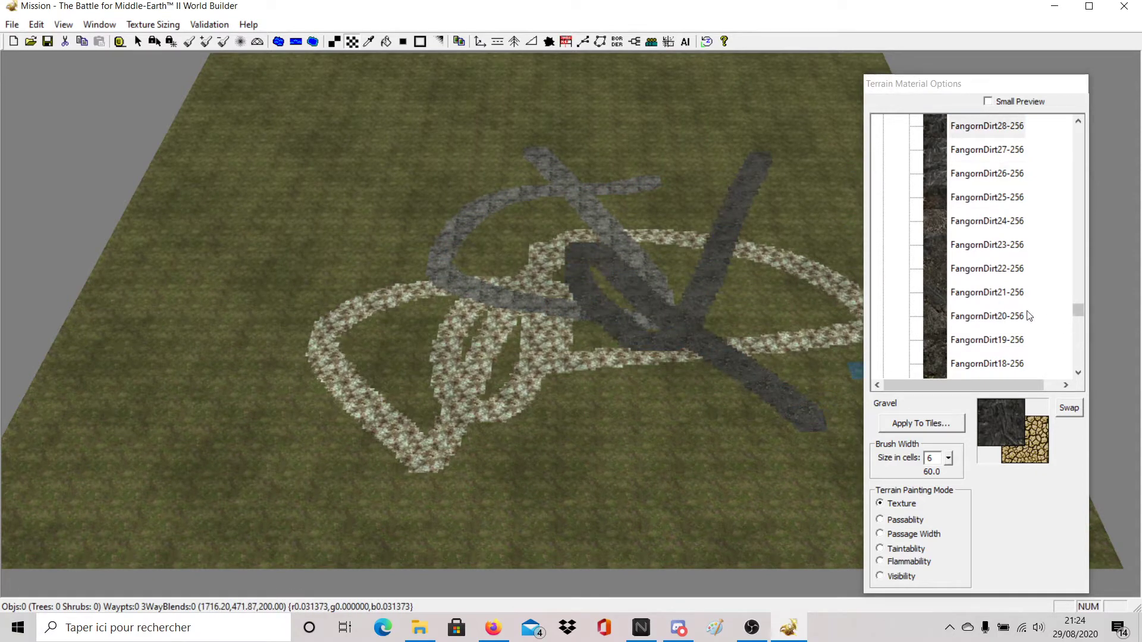
left_click(939, 351)
left_click_drag(767, 389, 589, 485)
Browse the terrain texture library, examining the Mordor textures and the remaining region categories.
left_click(1075, 320)
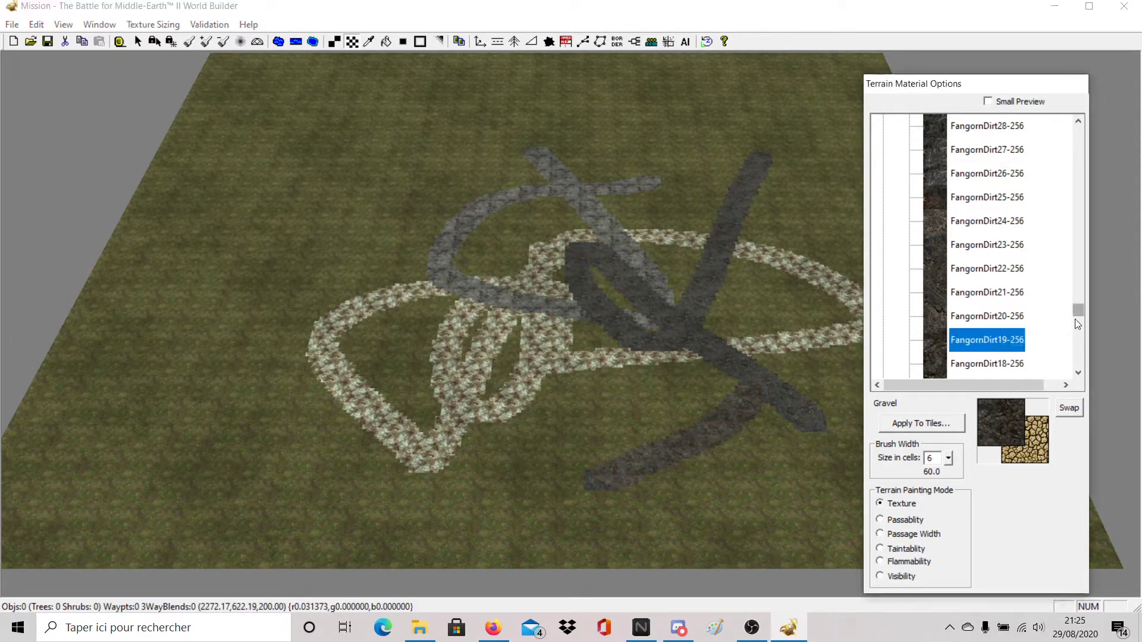
left_click_drag(1079, 312, 1074, 362)
left_click(882, 356)
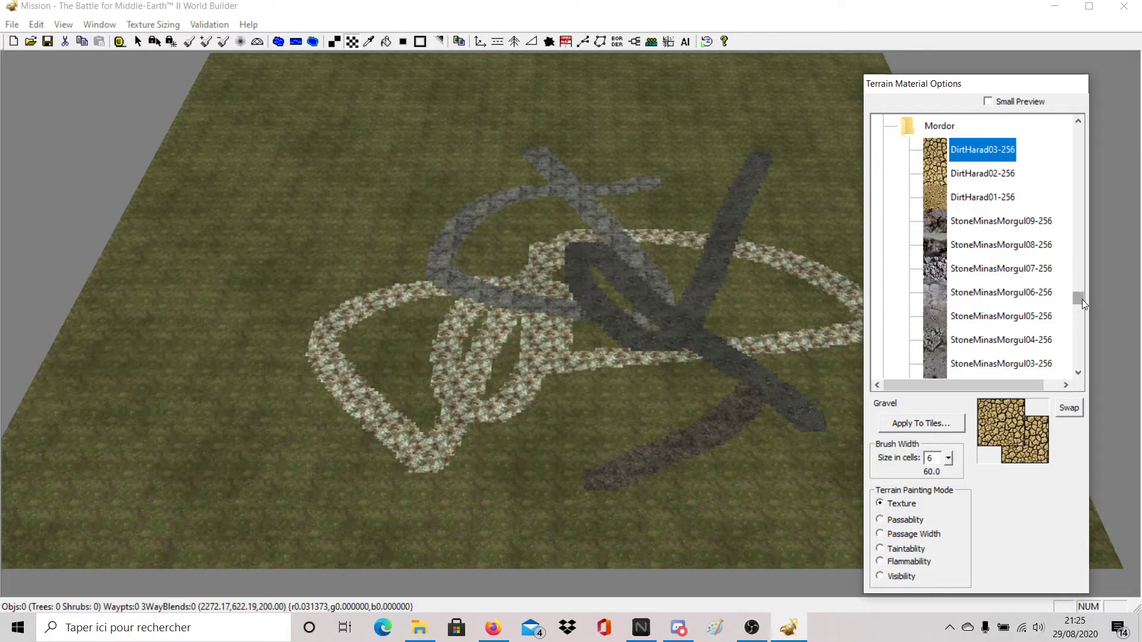
left_click_drag(1083, 298, 1087, 356)
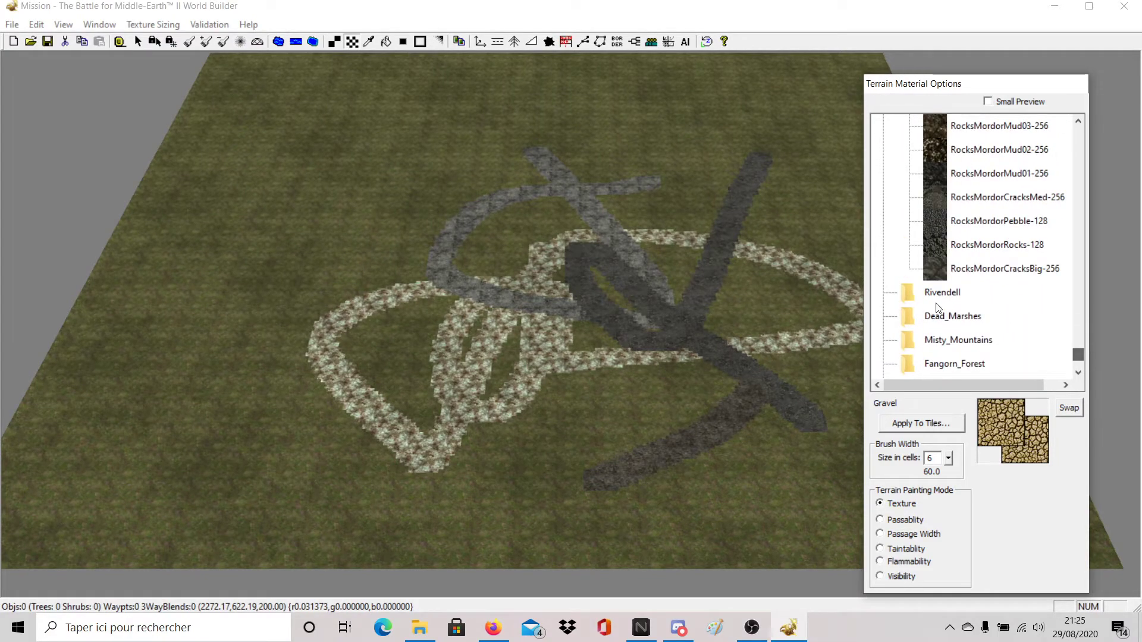
scroll(917, 278, "down", 2)
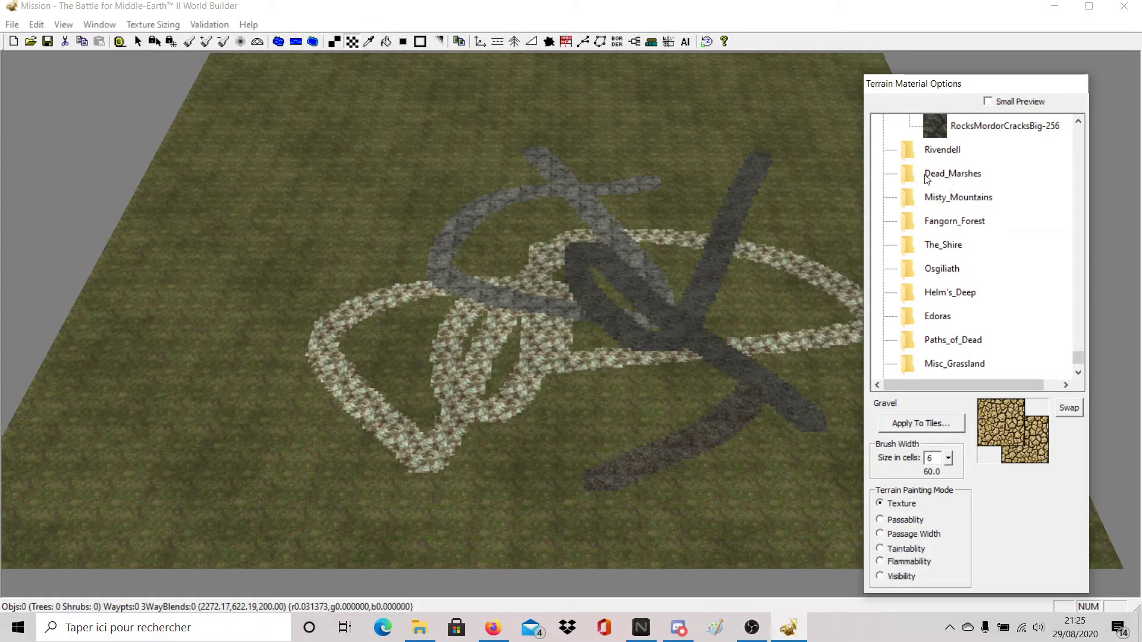
scroll(965, 283, "down", 2)
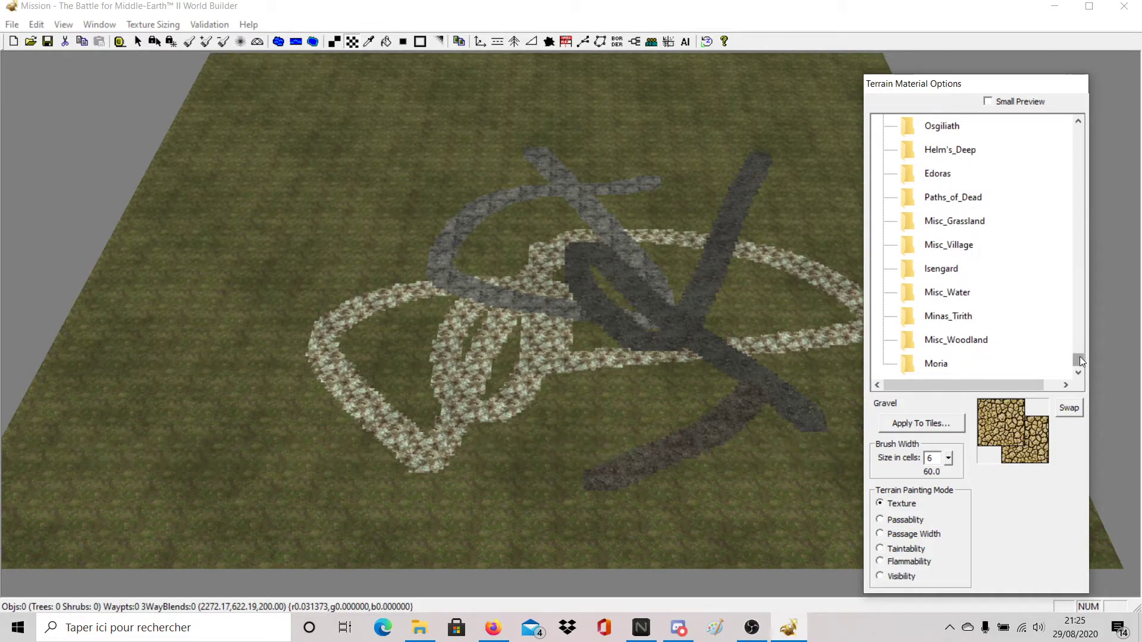
left_click_drag(1077, 359, 1077, 128)
Paint an Impassable strip diagonally along the outer edge of the pale texture loop in Passability mode.
scroll(581, 331, "up", 3)
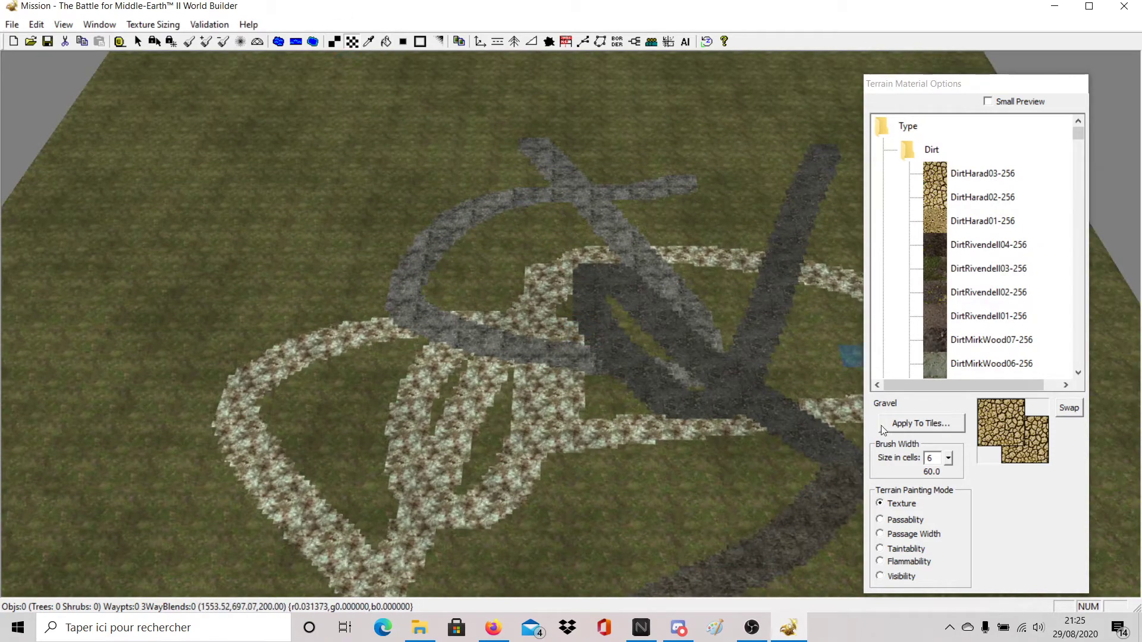
left_click(879, 520)
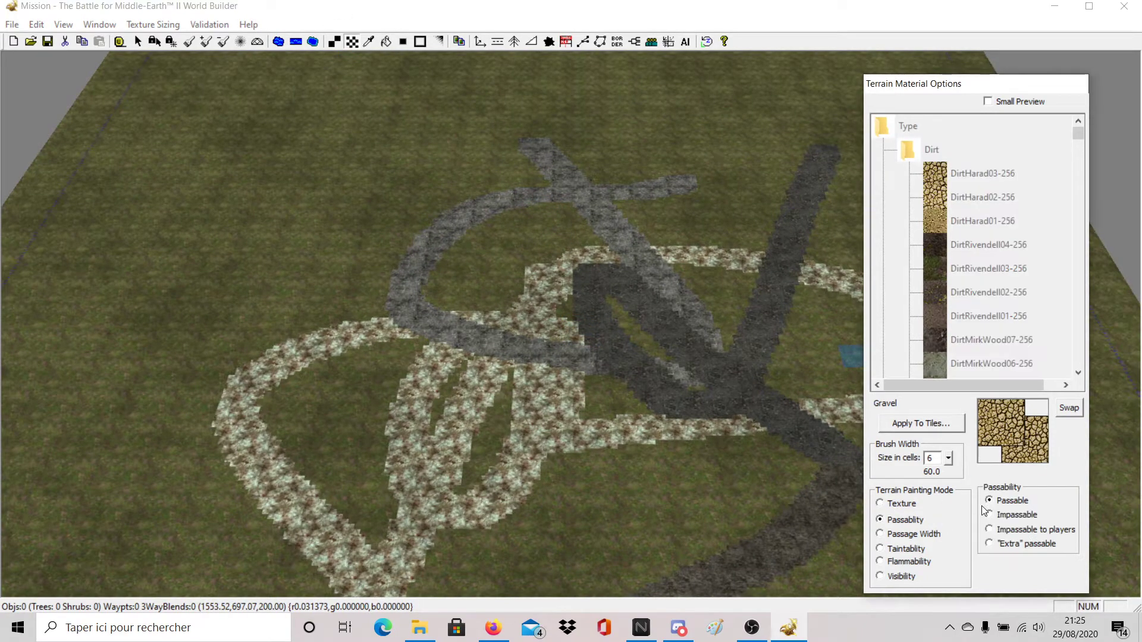
right_click_drag(591, 291, 643, 176)
right_click_drag(416, 486, 536, 333)
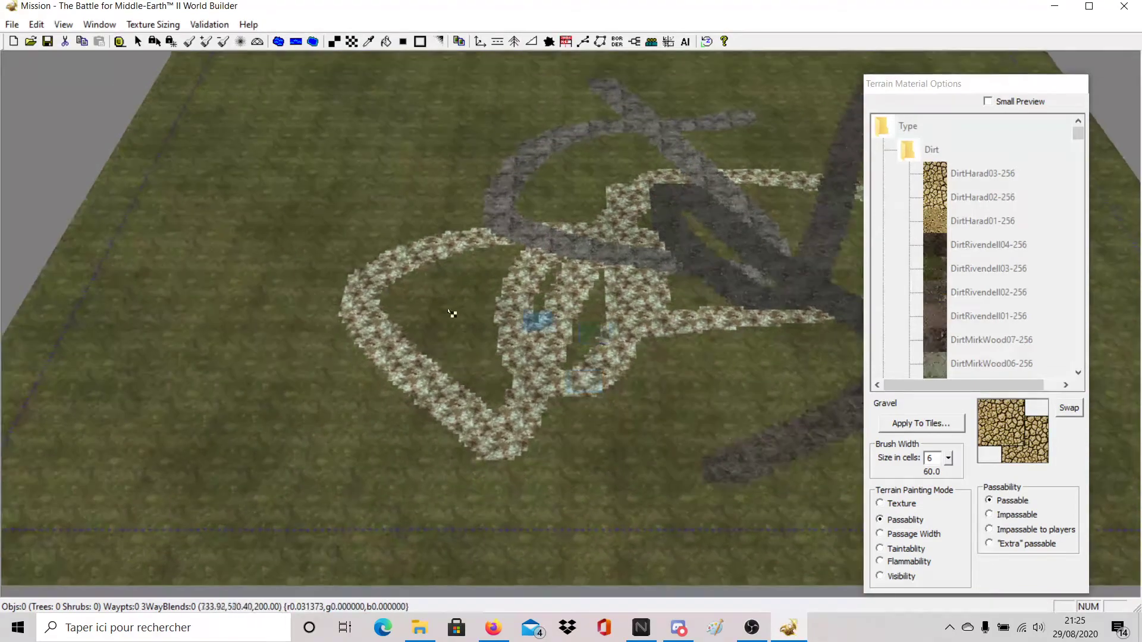
left_click(989, 515)
mouse_move(298, 196)
left_mouse_down()
mouse_move(349, 270)
mouse_move(413, 428)
mouse_move(413, 415)
left_mouse_up()
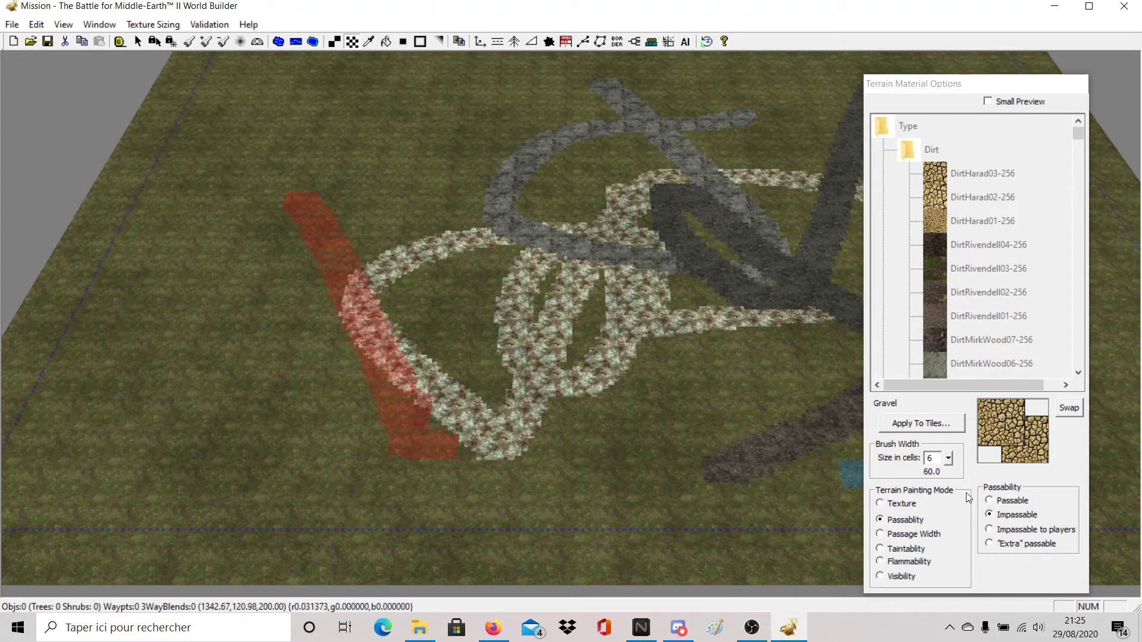
Paint over the whole impassable strip with the Passable setting.
left_click(989, 501)
left_click(457, 446)
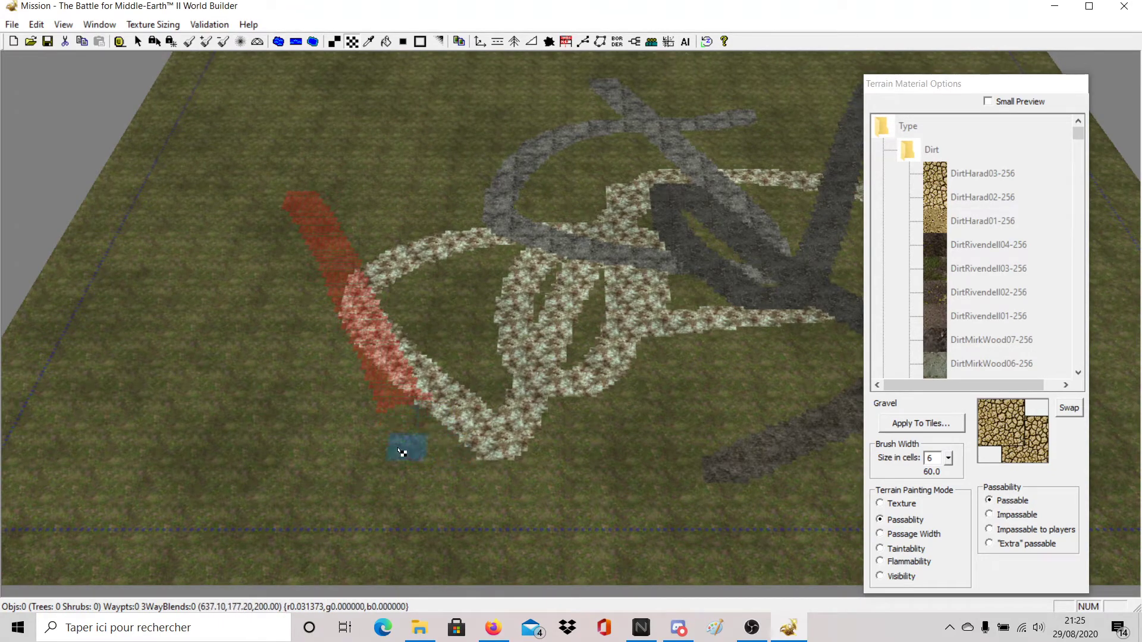
mouse_move(402, 454)
left_mouse_down()
mouse_move(399, 396)
mouse_move(421, 339)
mouse_move(329, 327)
mouse_move(380, 277)
left_mouse_up()
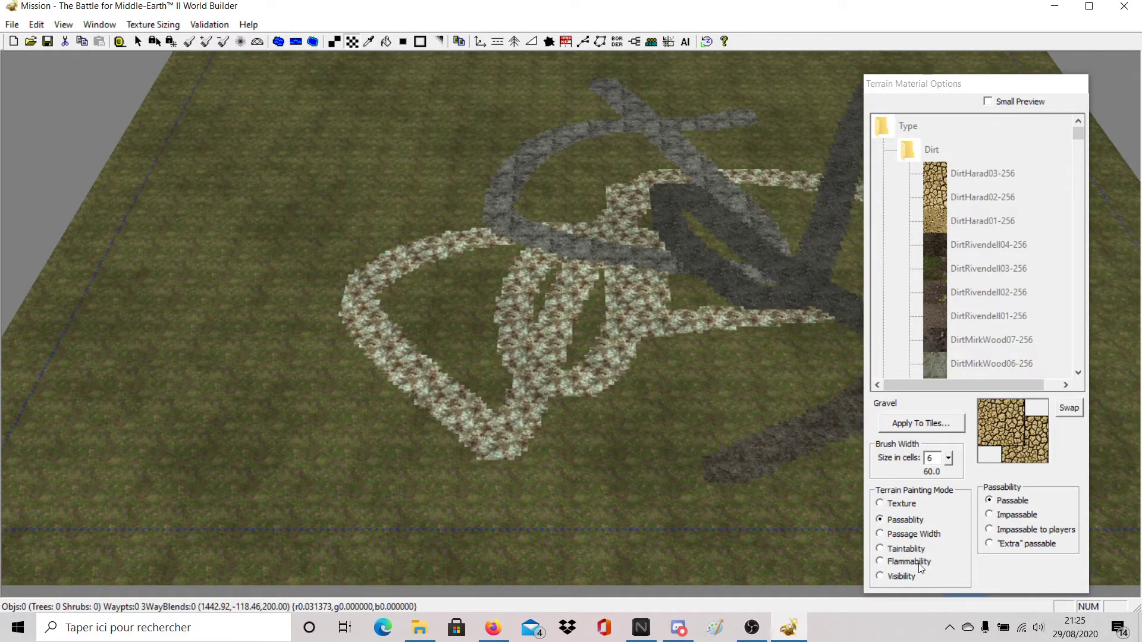
Switch terrain painting to Flammability mode and choose the Fire resistant option.
left_click(881, 562)
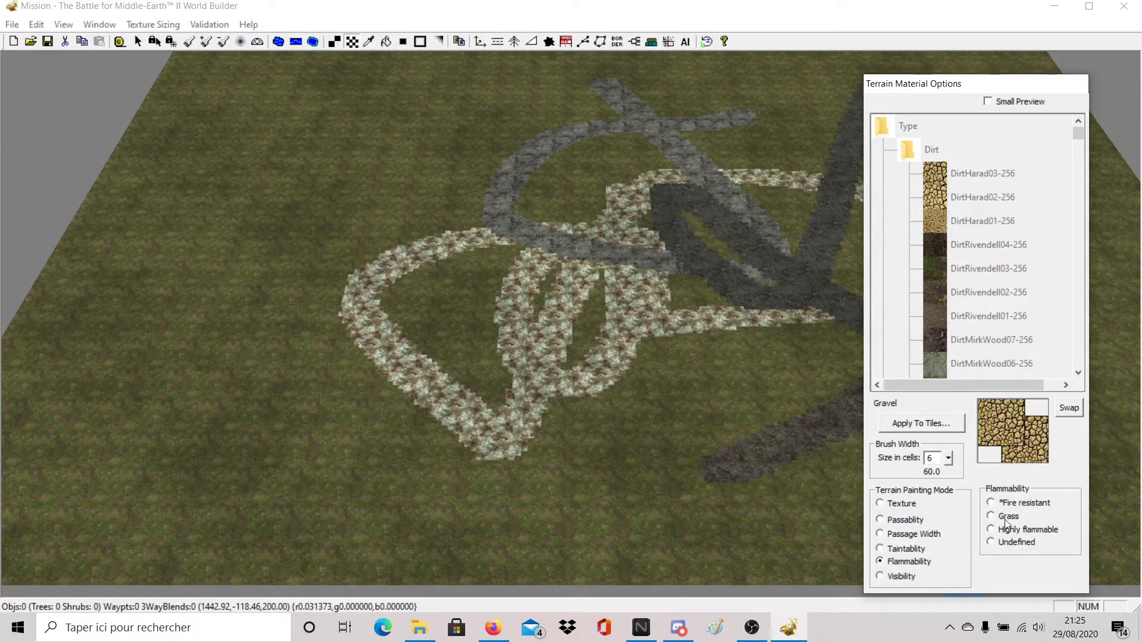
left_click(989, 504)
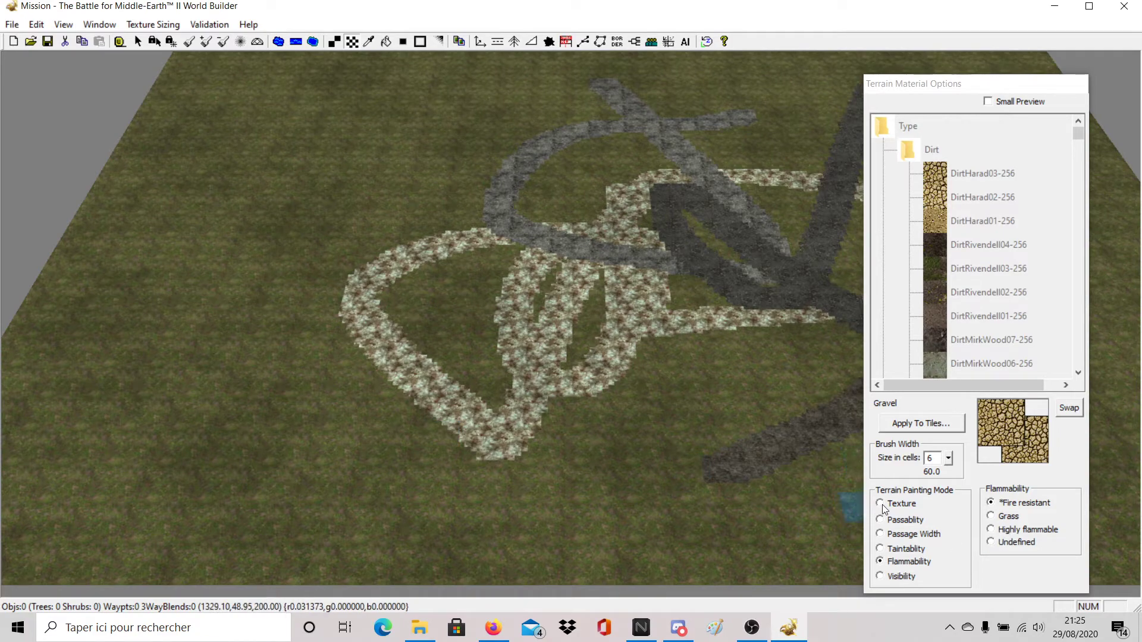
Paint a Not visible area across the lower end of the pale loop and restore it with the Visible setting.
left_click(881, 576)
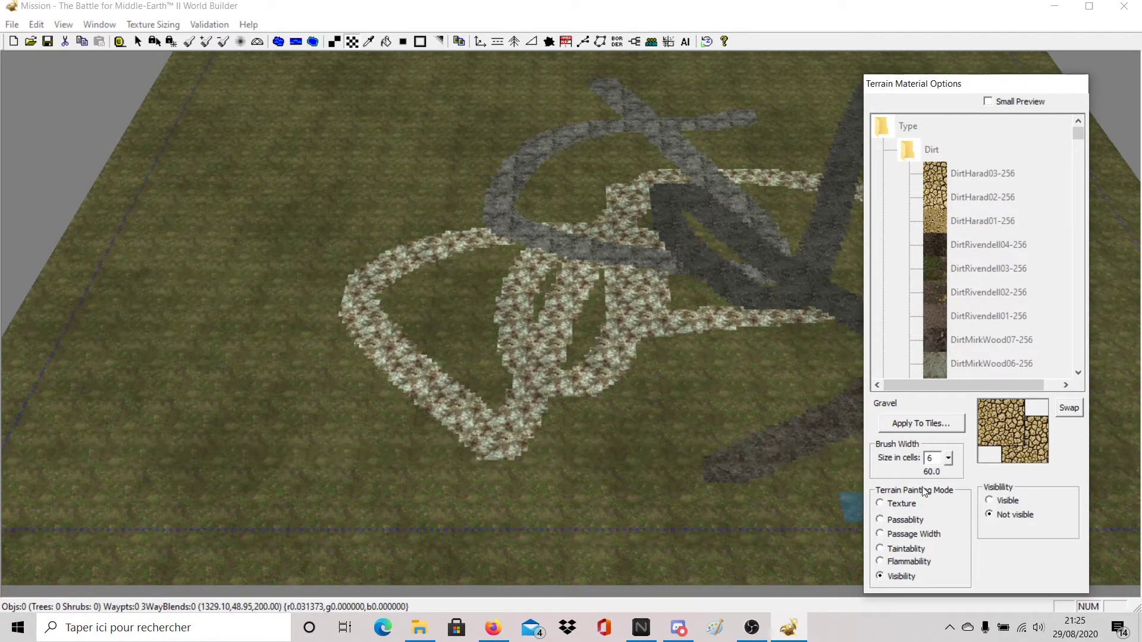
mouse_move(466, 397)
left_mouse_down()
mouse_move(529, 440)
mouse_move(708, 452)
mouse_move(547, 487)
mouse_move(538, 469)
left_mouse_up()
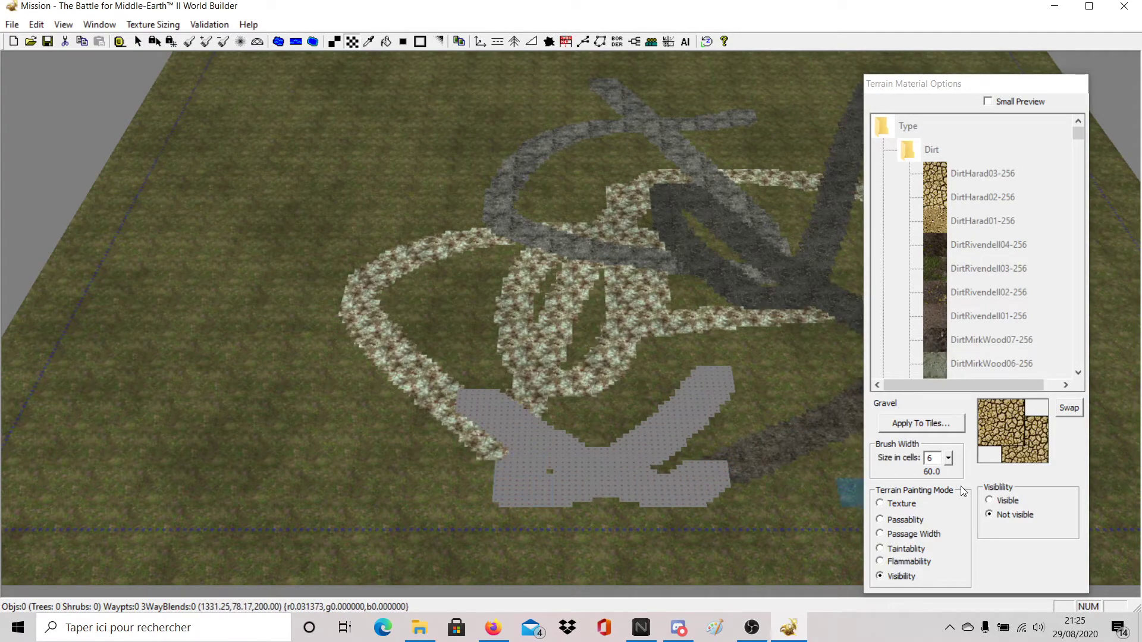
left_click(990, 501)
mouse_move(732, 383)
left_mouse_down()
mouse_move(734, 395)
mouse_move(688, 403)
mouse_move(704, 430)
mouse_move(652, 475)
mouse_move(604, 479)
mouse_move(511, 482)
mouse_move(452, 393)
mouse_move(561, 484)
mouse_move(694, 408)
left_mouse_up()
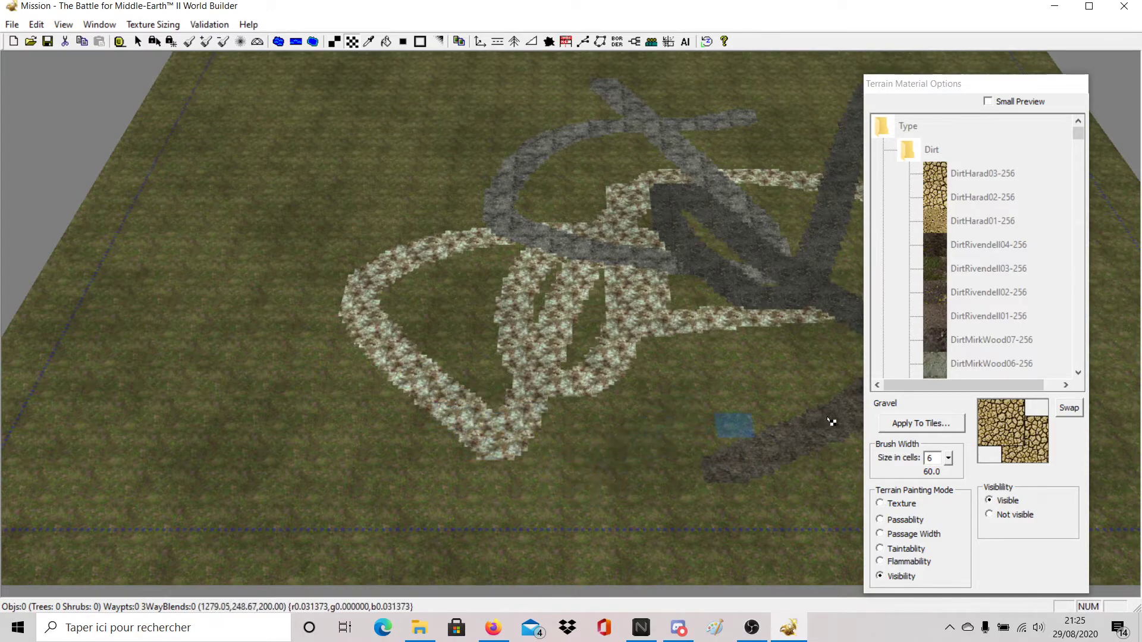
Examine the Taintability painting options and return to Texture painting mode.
left_click(880, 504)
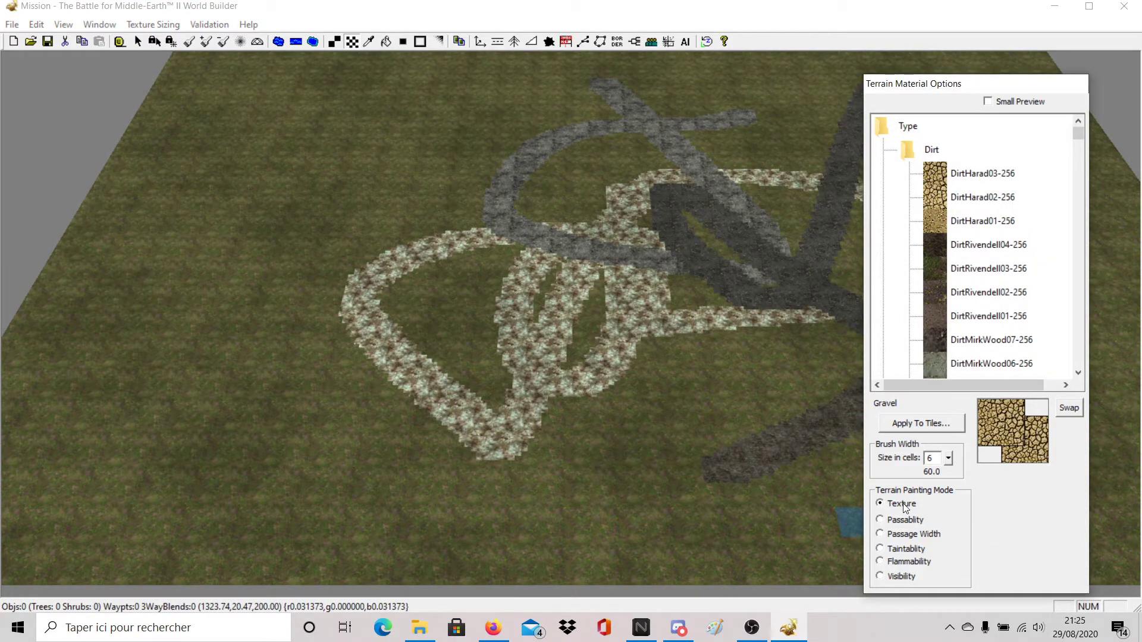
left_click(880, 549)
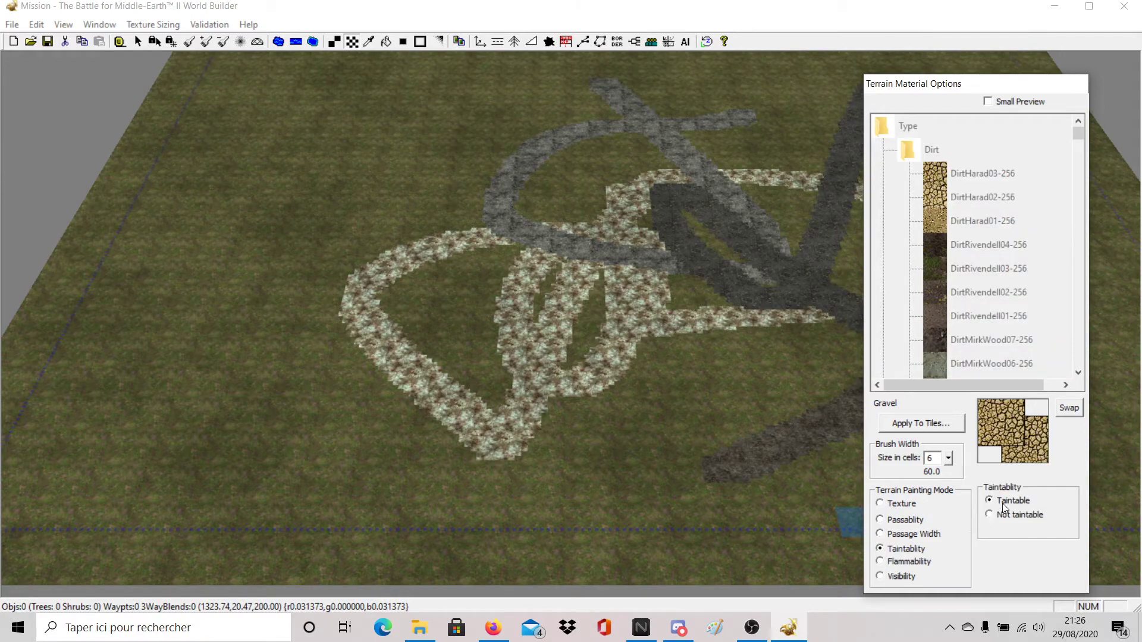
left_click(880, 504)
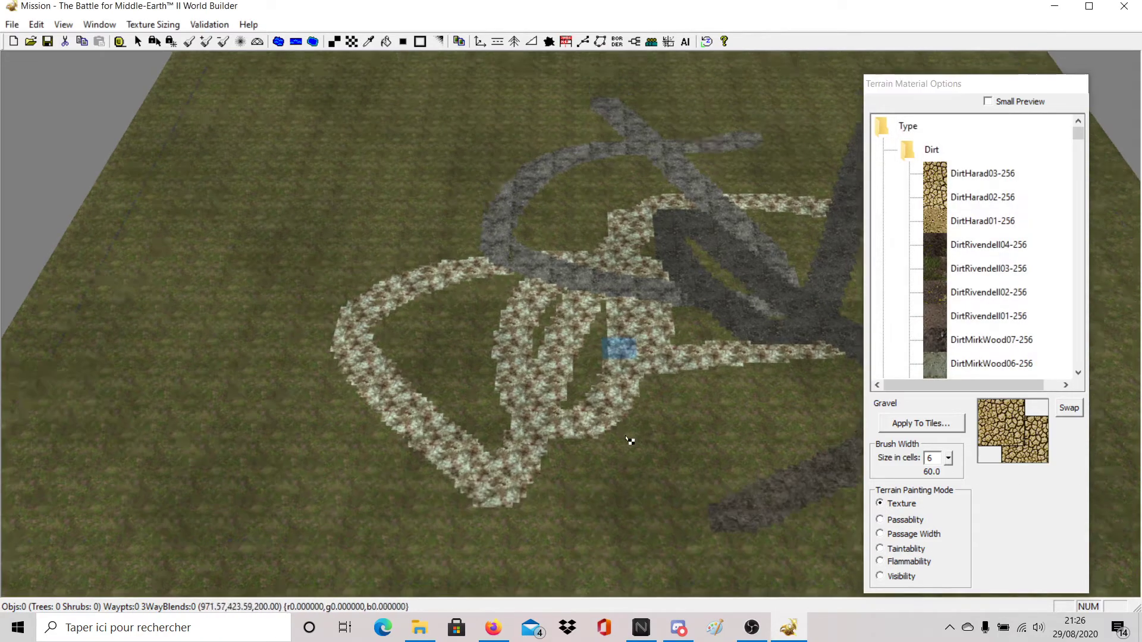
Blend the outer edges of the pale gravel loops into the surrounding grass with the solid-square automatic edge-blending tool.
right_click_drag(626, 297, 509, 273)
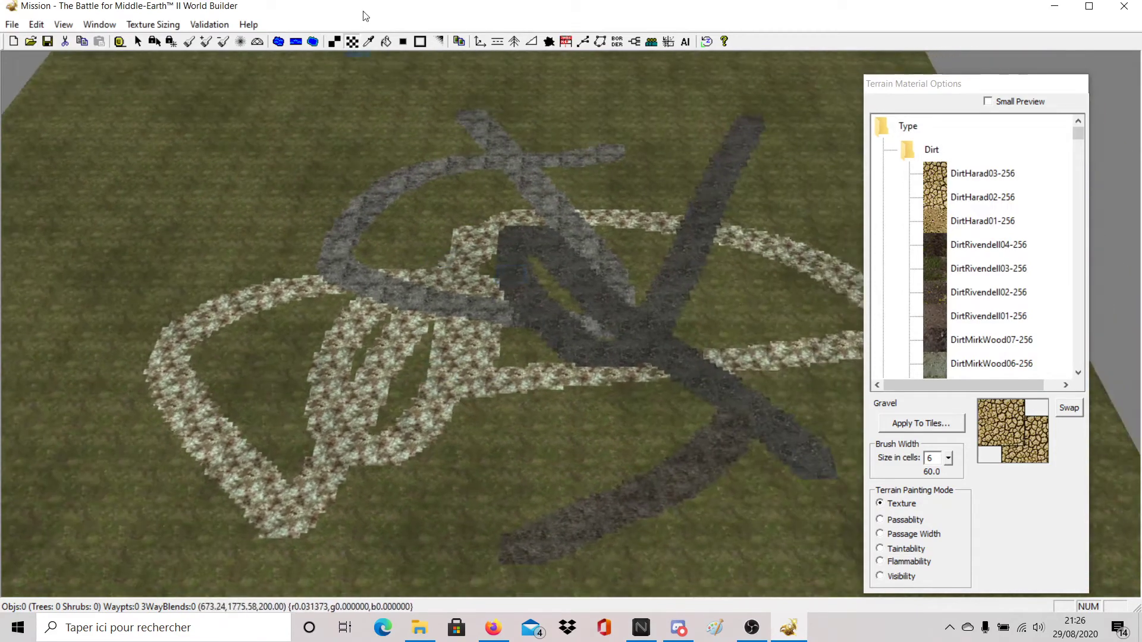
left_click(402, 41)
scroll(500, 295, "up", 5)
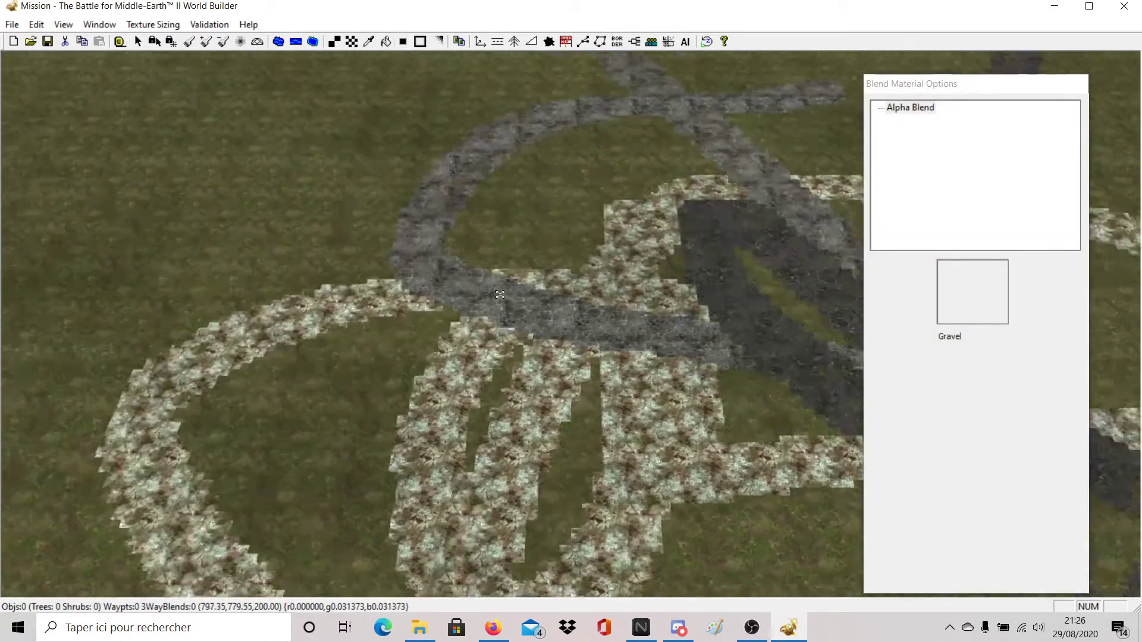
scroll(500, 295, "up", 2)
right_click_drag(499, 295, 693, 298)
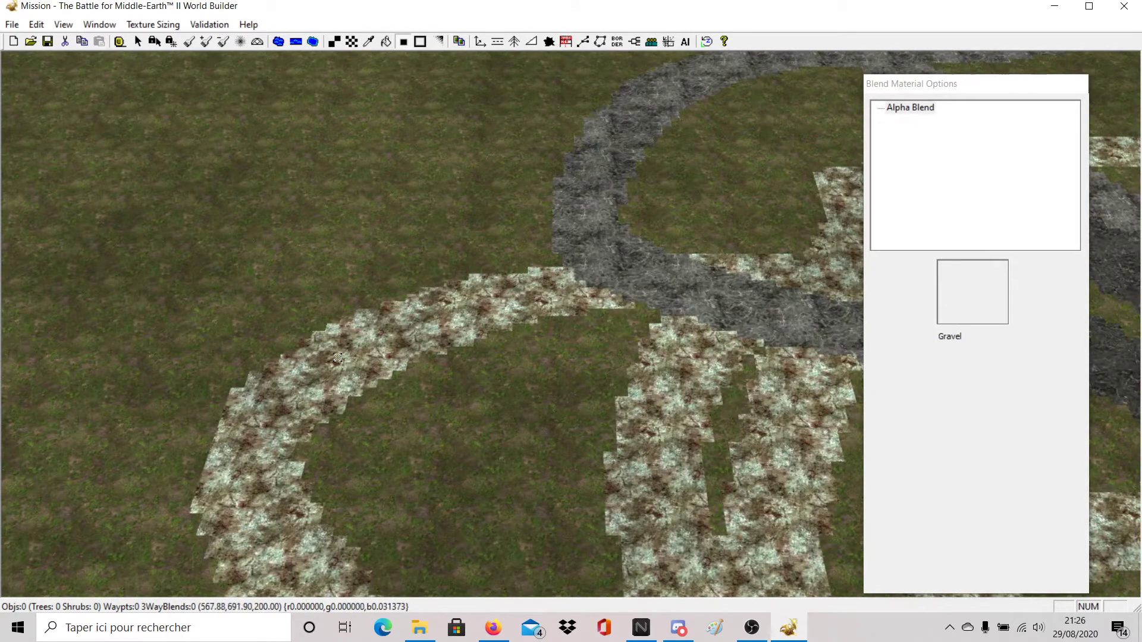
left_click(441, 313)
right_click_drag(391, 340, 405, 272)
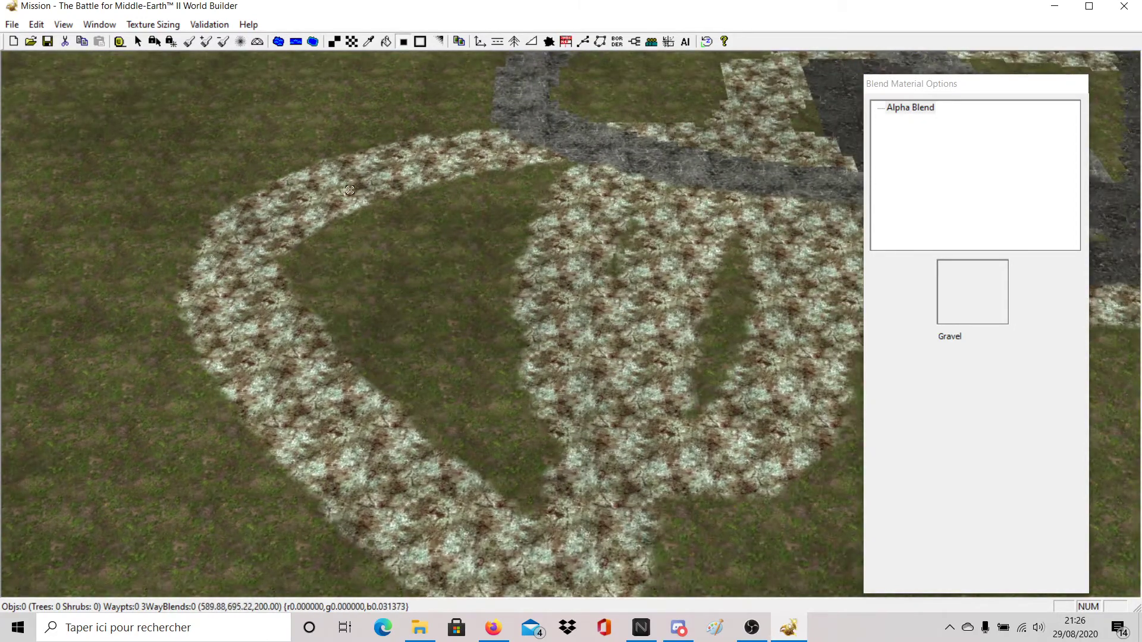
right_click_drag(268, 333, 222, 254)
scroll(222, 254, "down", 3)
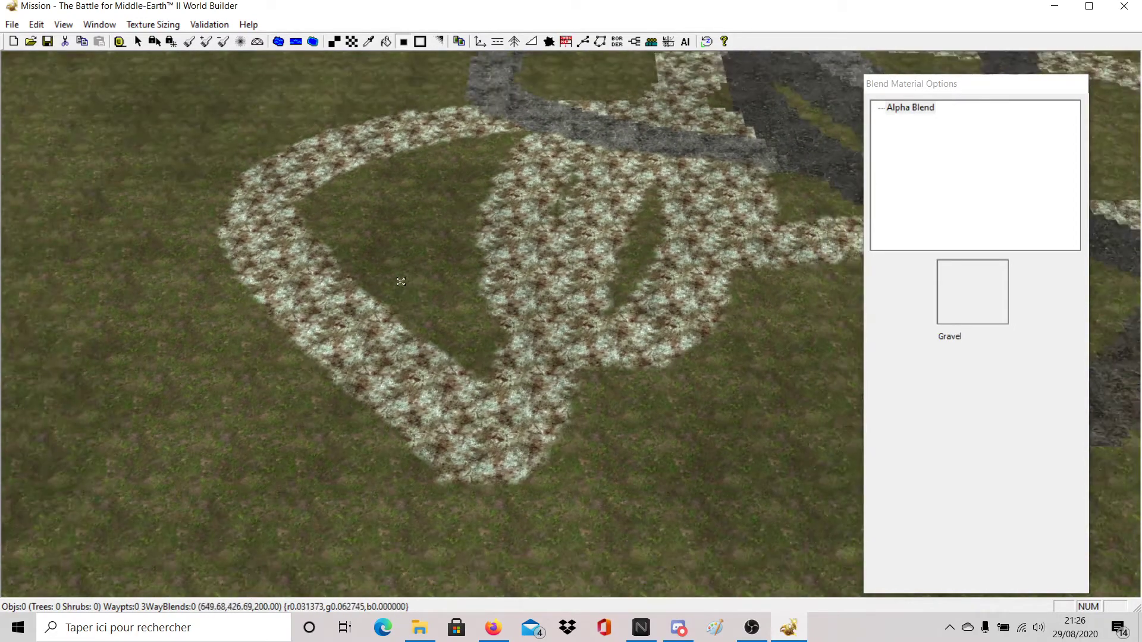
Blend the edges between the grey strips and the surrounding grass with the hollow-square automatic edge-blending tool.
right_click_drag(400, 282, 295, 374)
right_click_drag(420, 155, 439, 315)
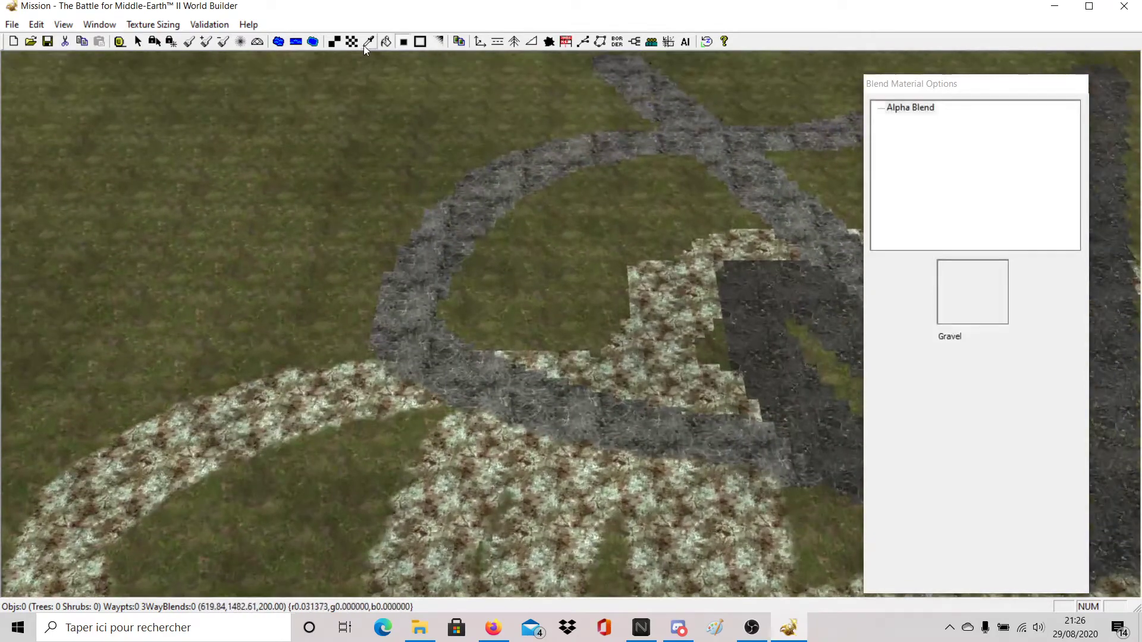
left_click(420, 42)
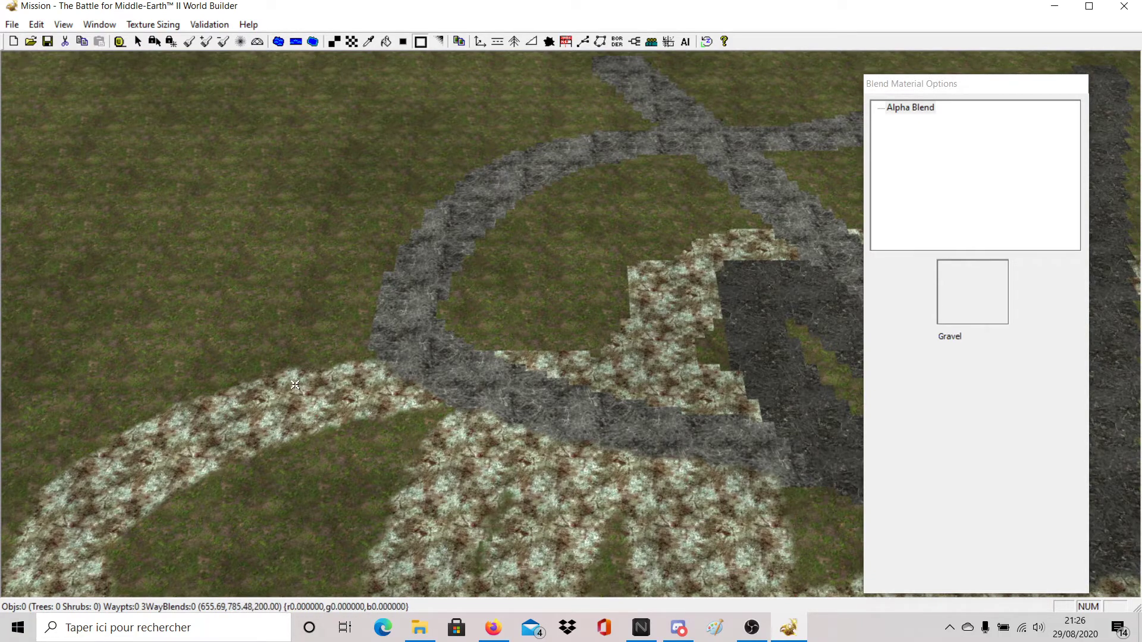
left_click(474, 206)
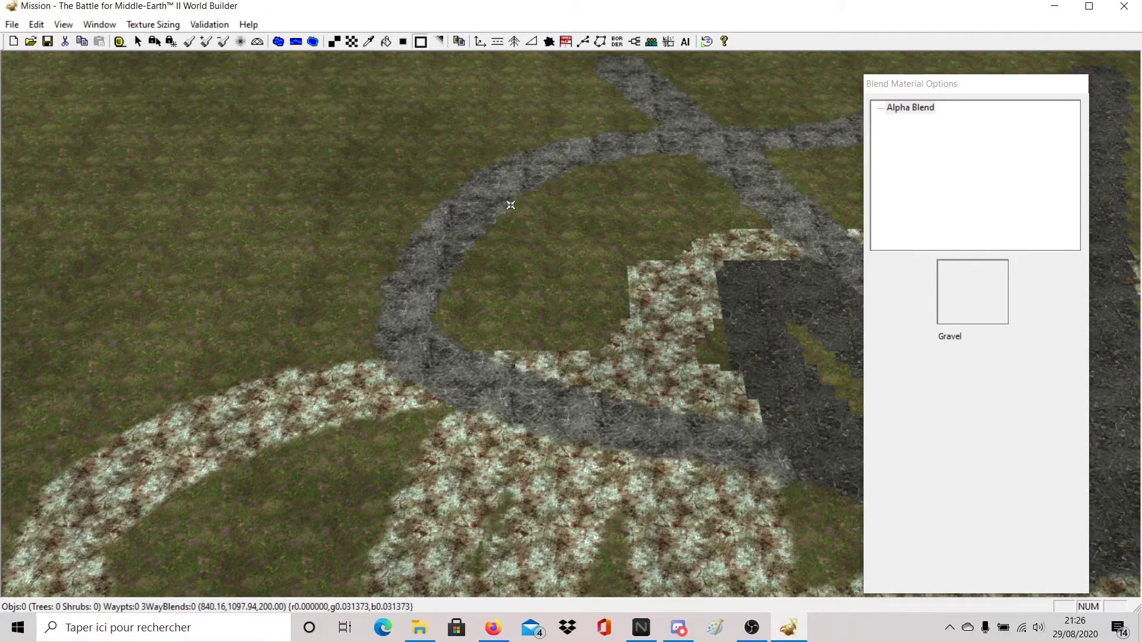
right_click_drag(708, 386, 587, 259)
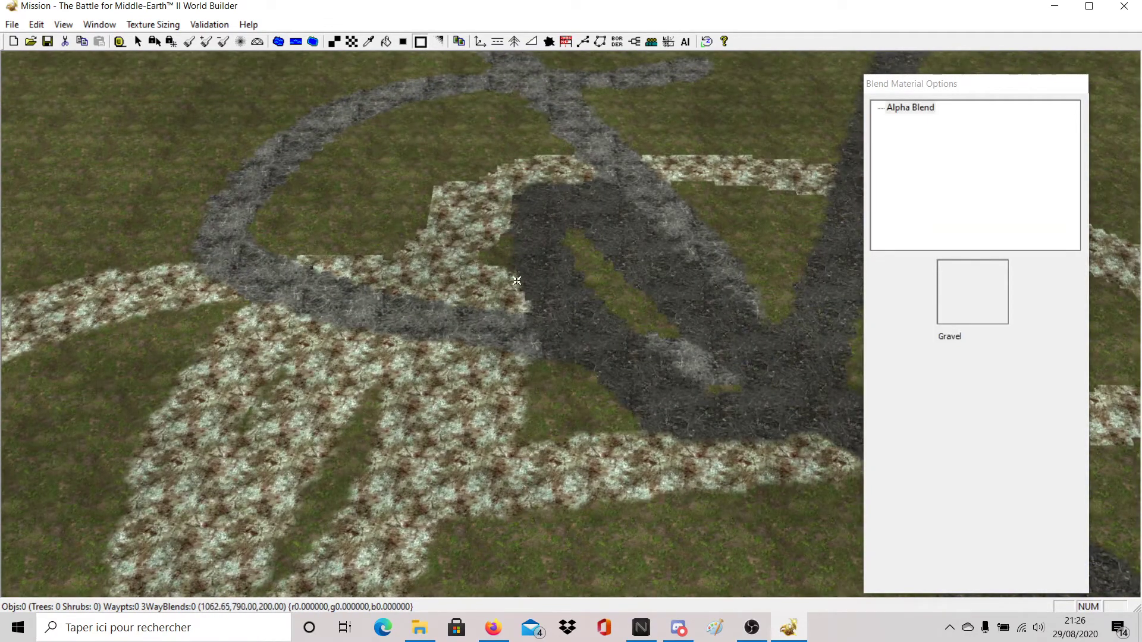
right_click_drag(633, 307, 563, 268)
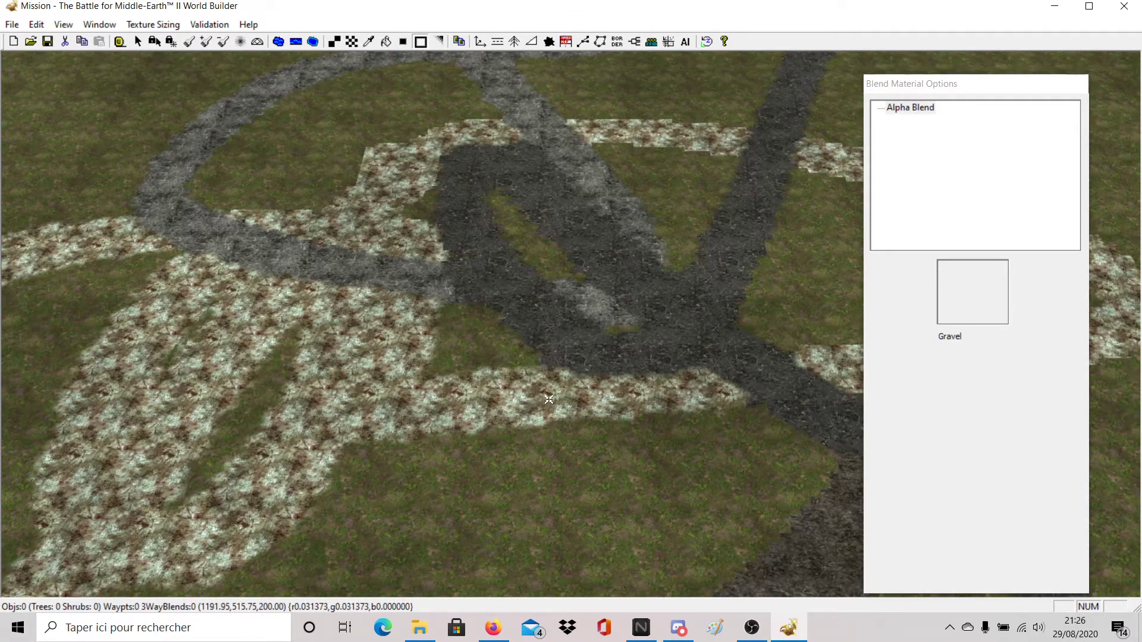
scroll(584, 476, "down", 8)
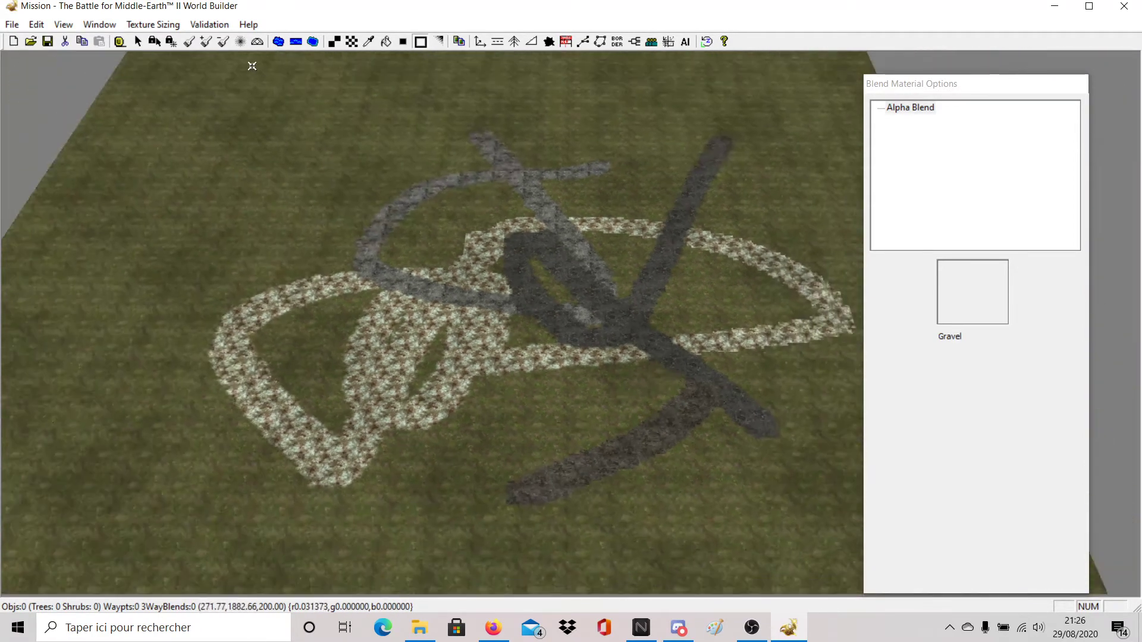
Choose the DirtForlindon04-256 texture and flood-fill the grass surrounding the painted shapes with it.
left_click(352, 42)
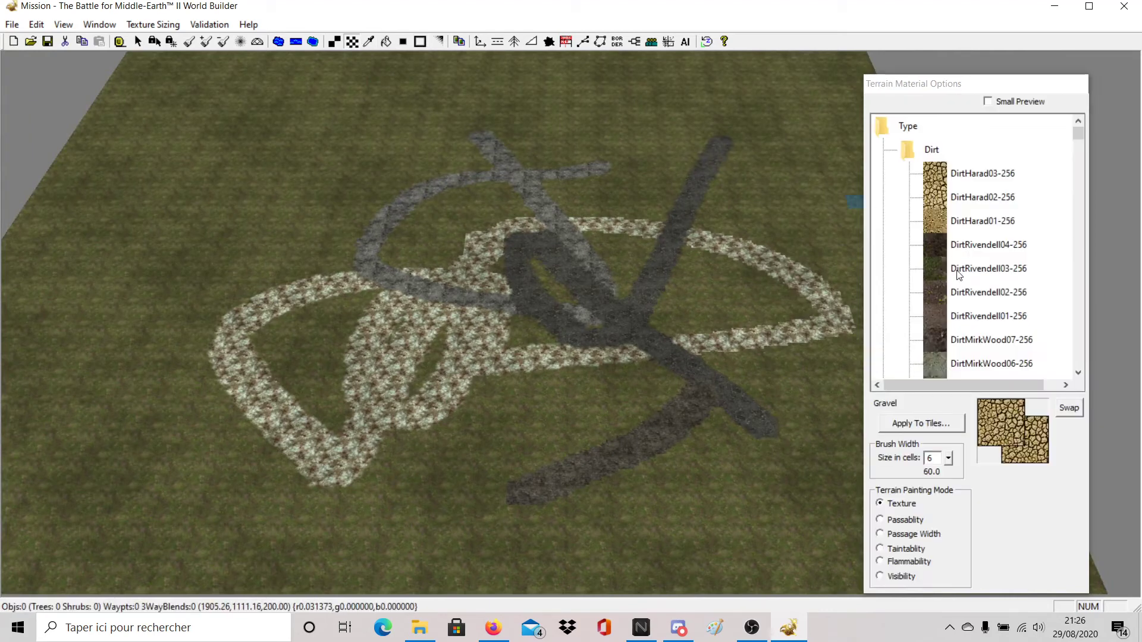
scroll(973, 300, "down", 10)
scroll(973, 300, "down", 8)
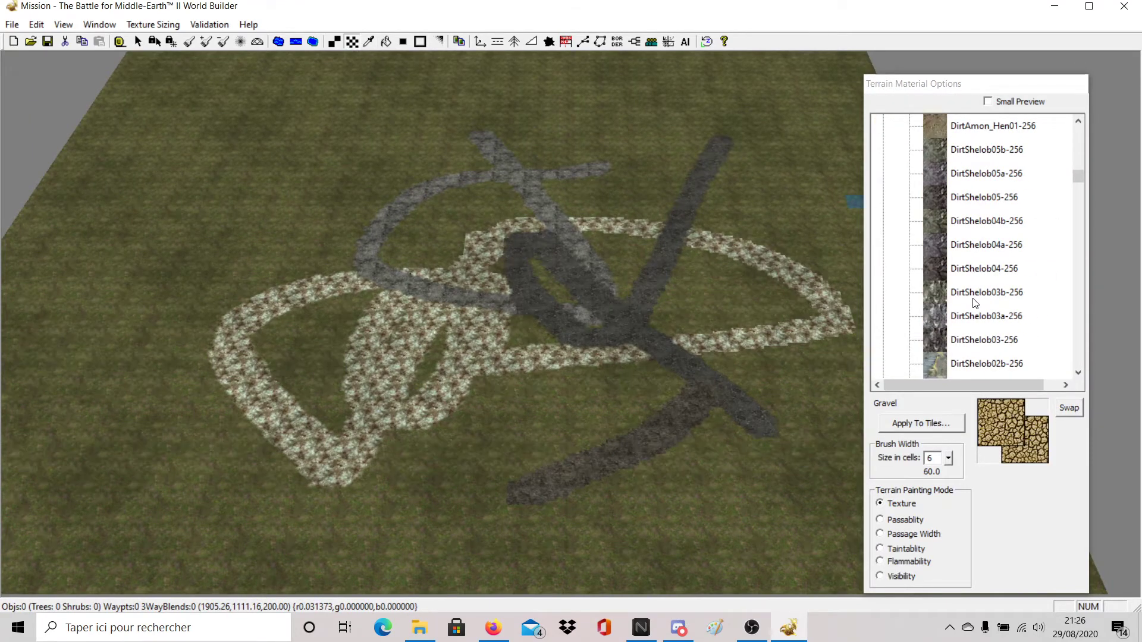
scroll(975, 302, "up", 8)
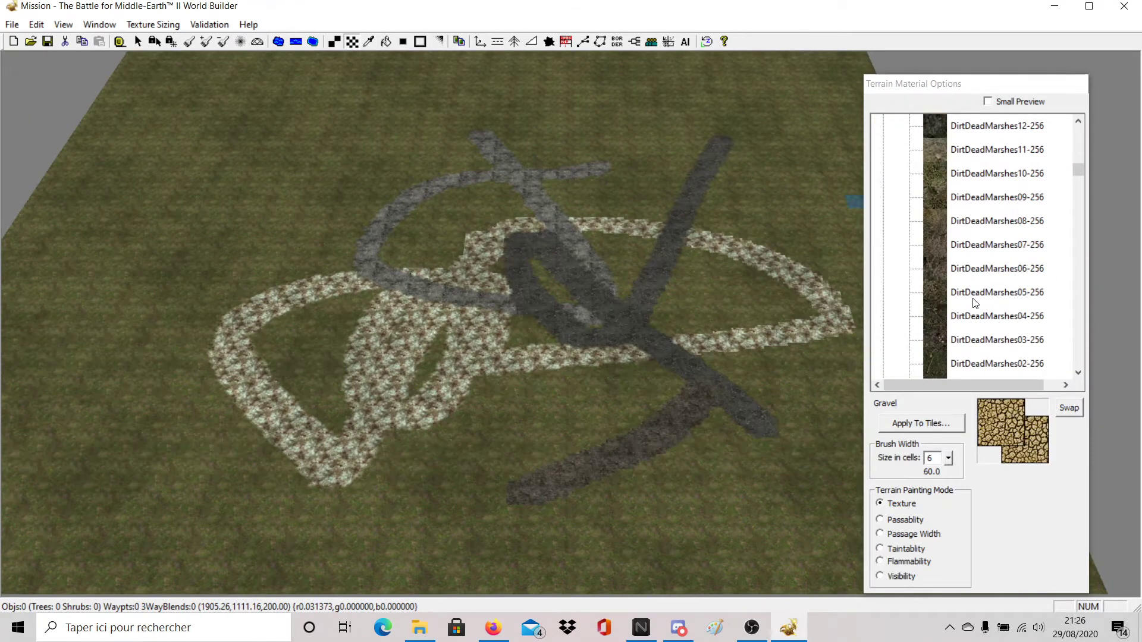
left_click(385, 42)
mouse_move(553, 280)
left_mouse_down()
mouse_move(525, 247)
mouse_move(568, 212)
mouse_move(586, 172)
left_mouse_up()
left_click(932, 194)
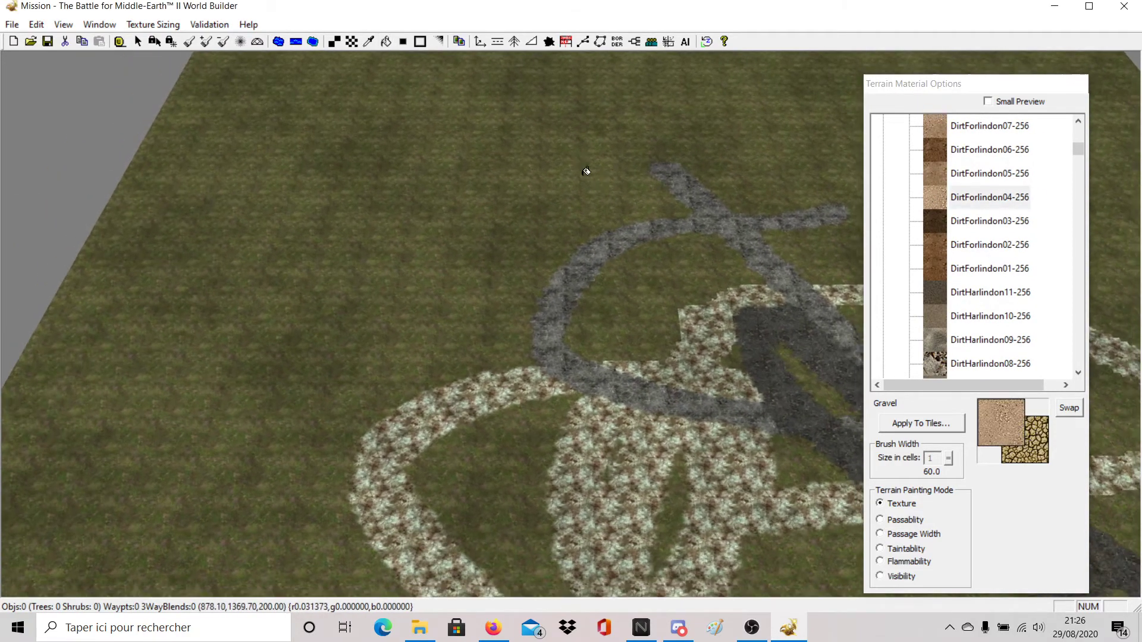
left_click(385, 43)
scroll(428, 97, "down", 5)
scroll(540, 190, "up", 2)
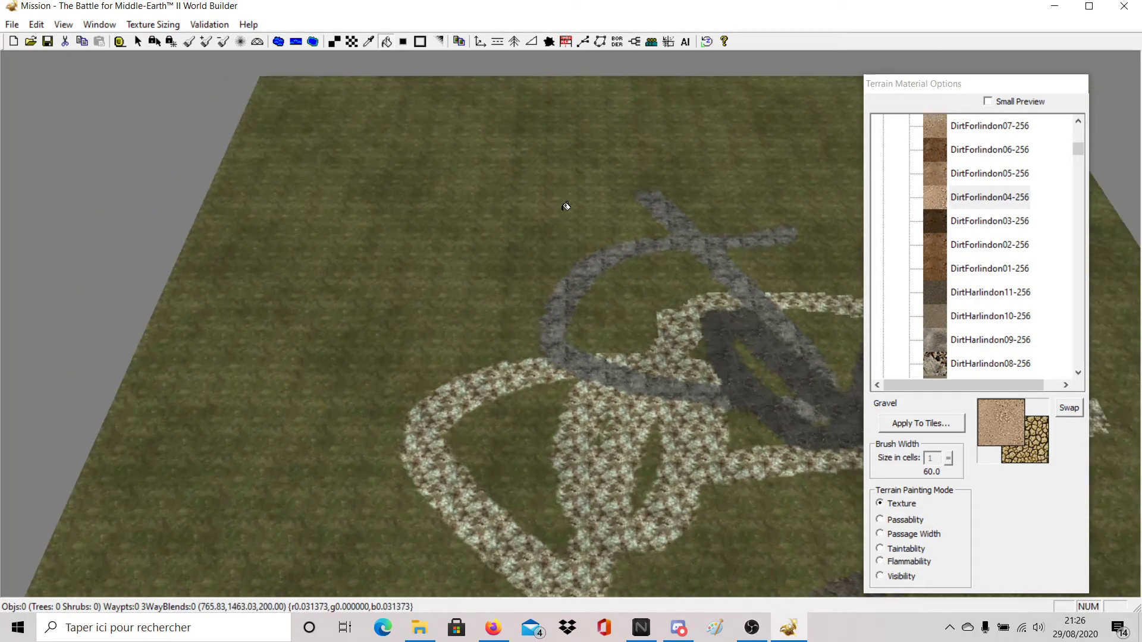
scroll(566, 207, "up", 1)
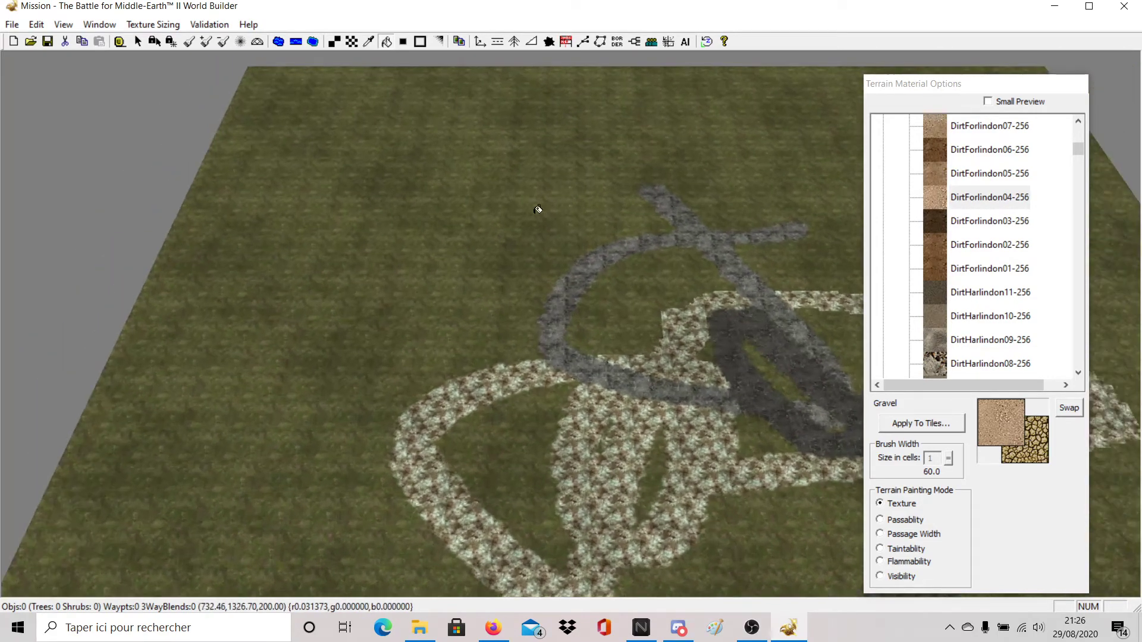
left_click(478, 165)
scroll(476, 168, "down", 2)
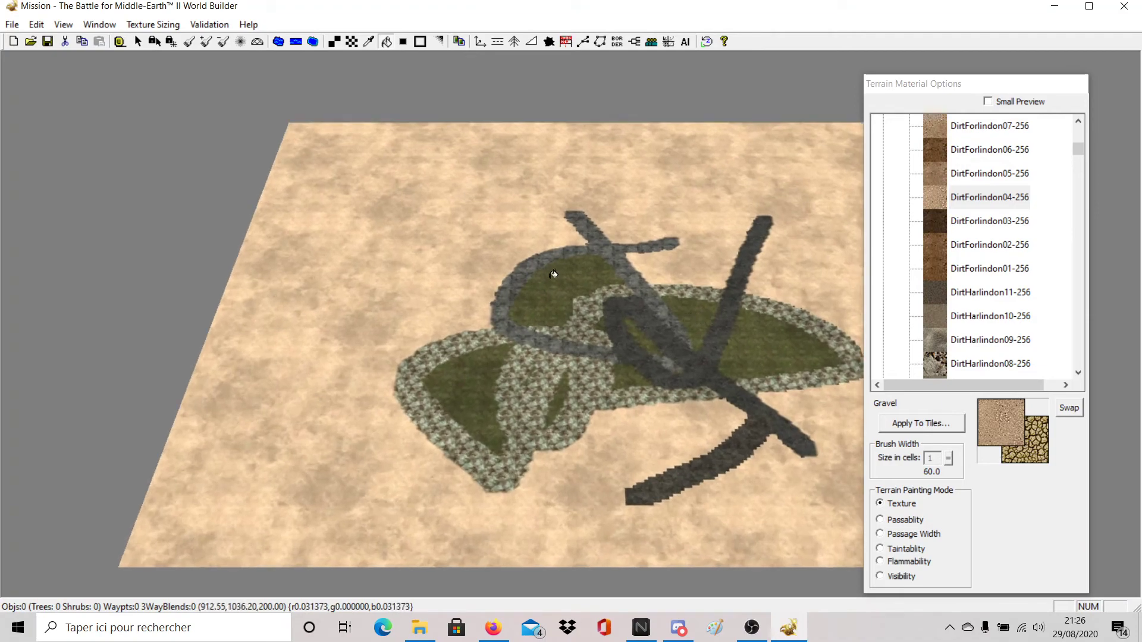
Flood-fill the grass area enclosed by the grey arc with the DirtForlindon06-256 texture.
left_click(937, 173)
left_click(936, 146)
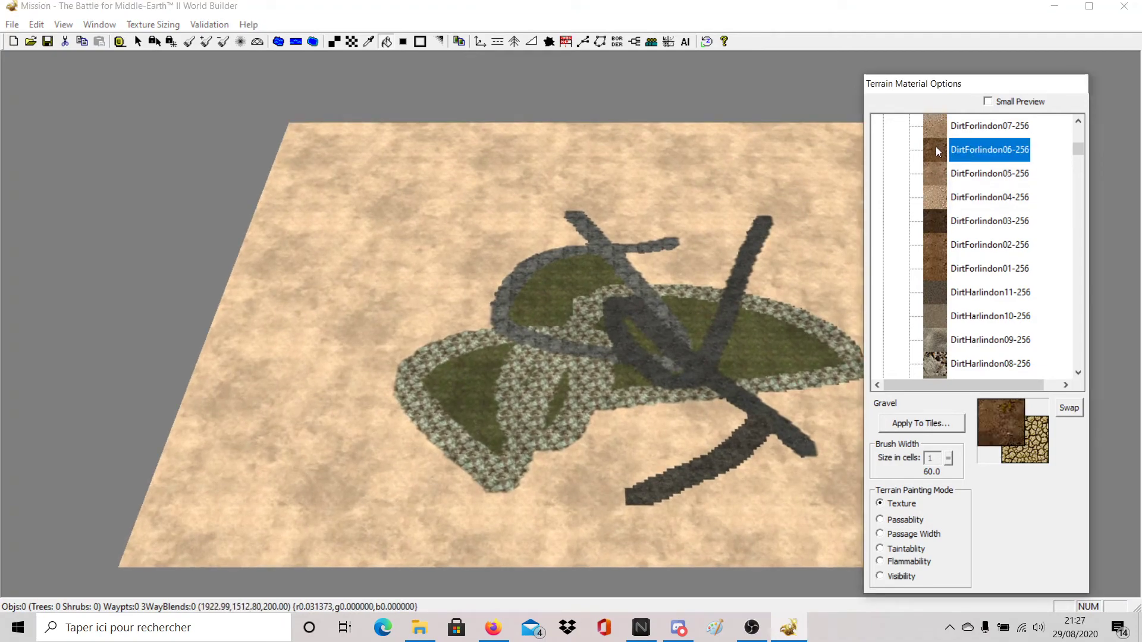
left_click(547, 278)
right_click_drag(494, 269, 437, 250)
scroll(649, 347, "up", 2)
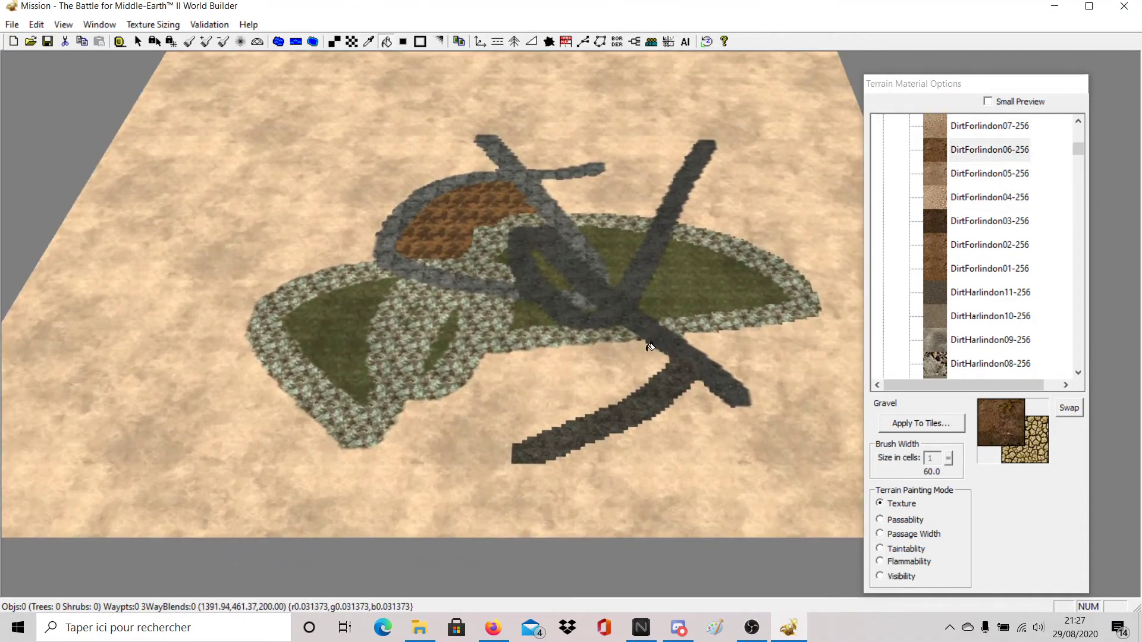
scroll(650, 346, "down", 3)
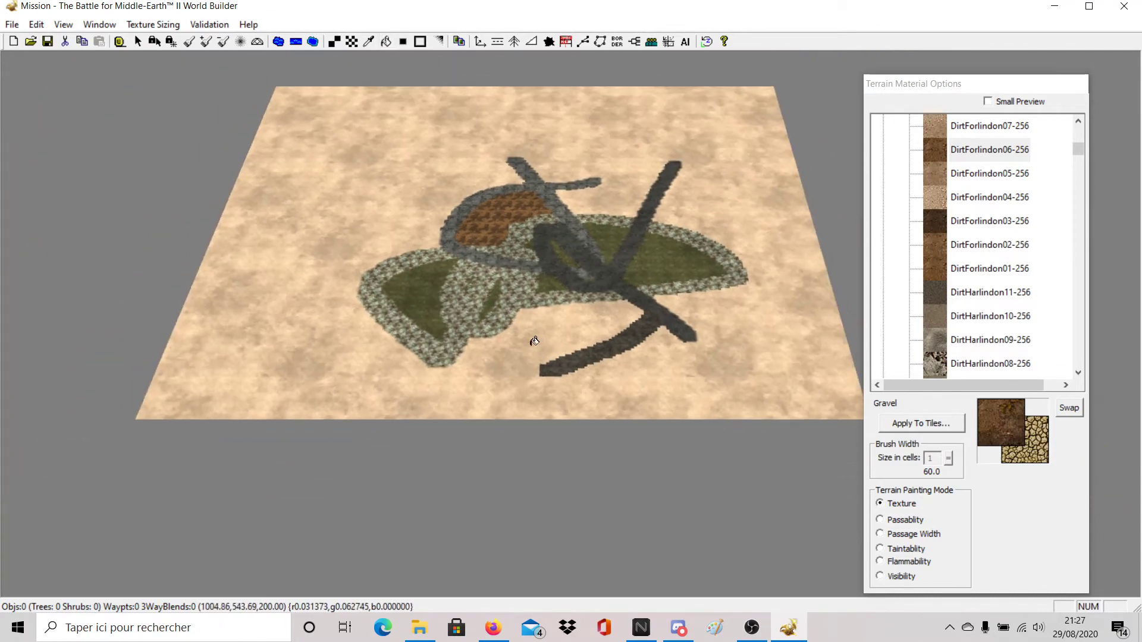
scroll(567, 279, "up", 2)
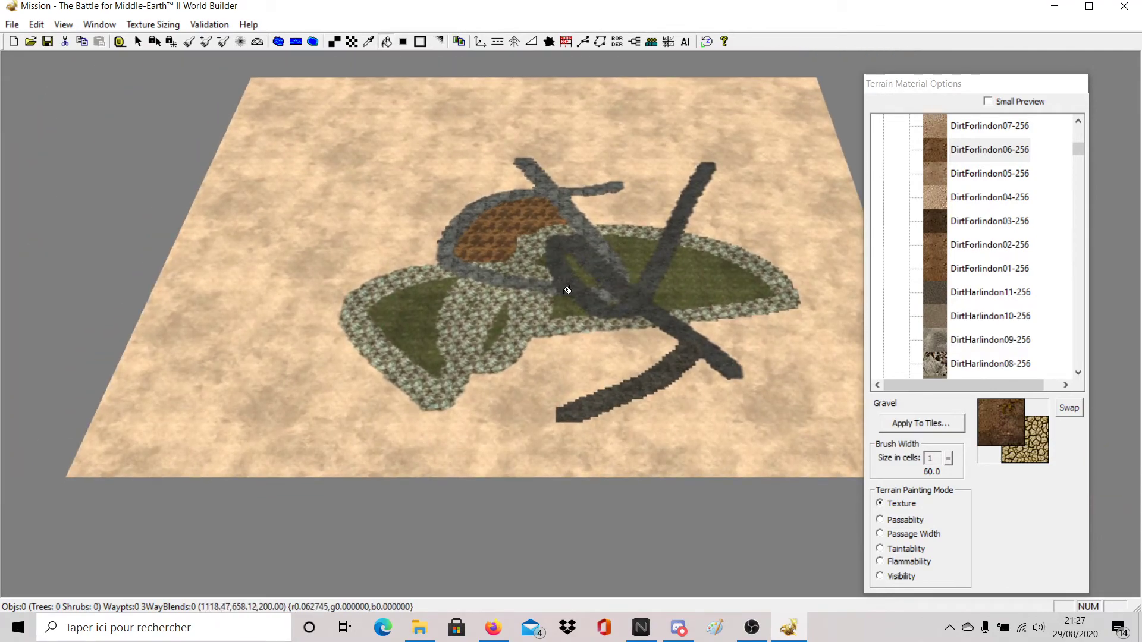
right_click_drag(404, 223, 499, 287)
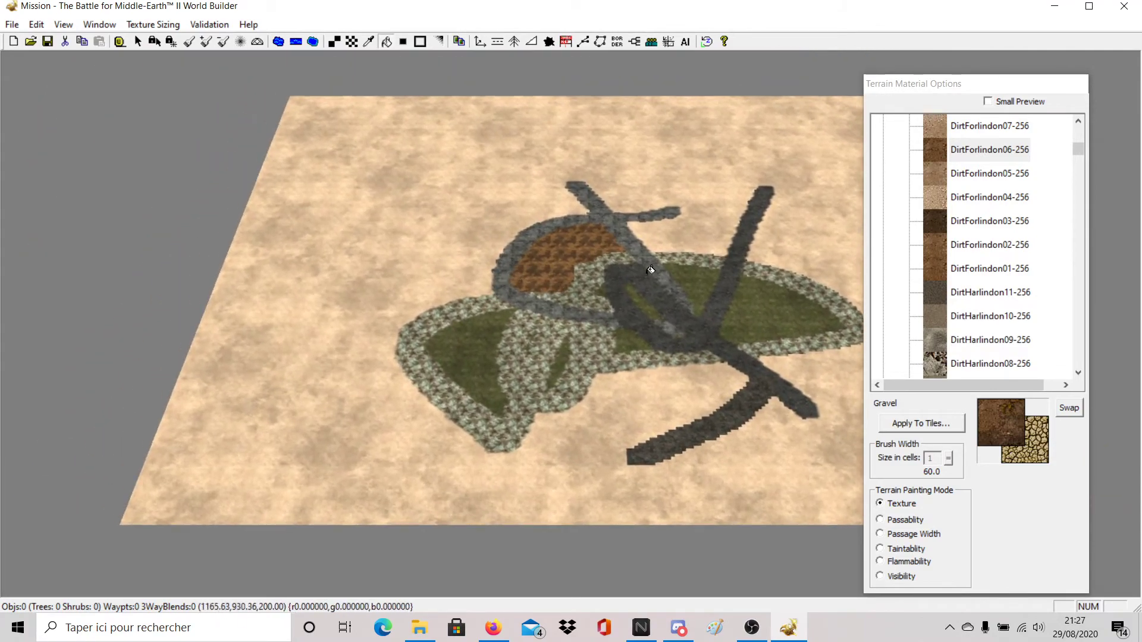
right_click_drag(650, 271, 426, 163)
Sample the DirtForlindon06 texture from the brown area inside the grey arc with the eyedropper.
left_click(370, 41)
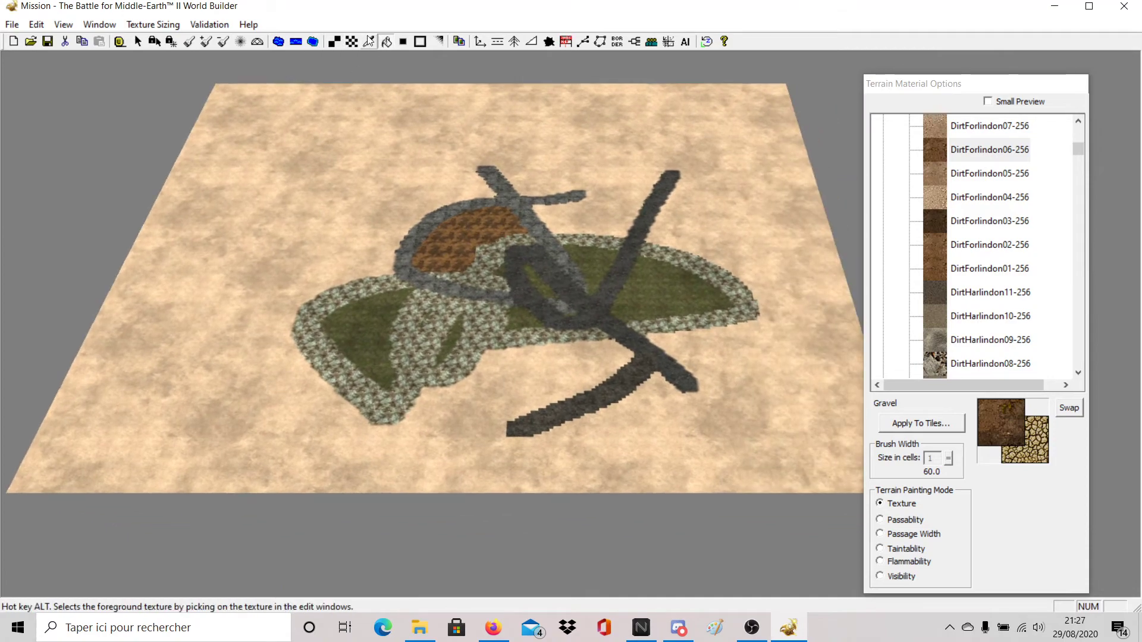
scroll(355, 202, "up", 2)
right_click_drag(398, 254, 475, 271)
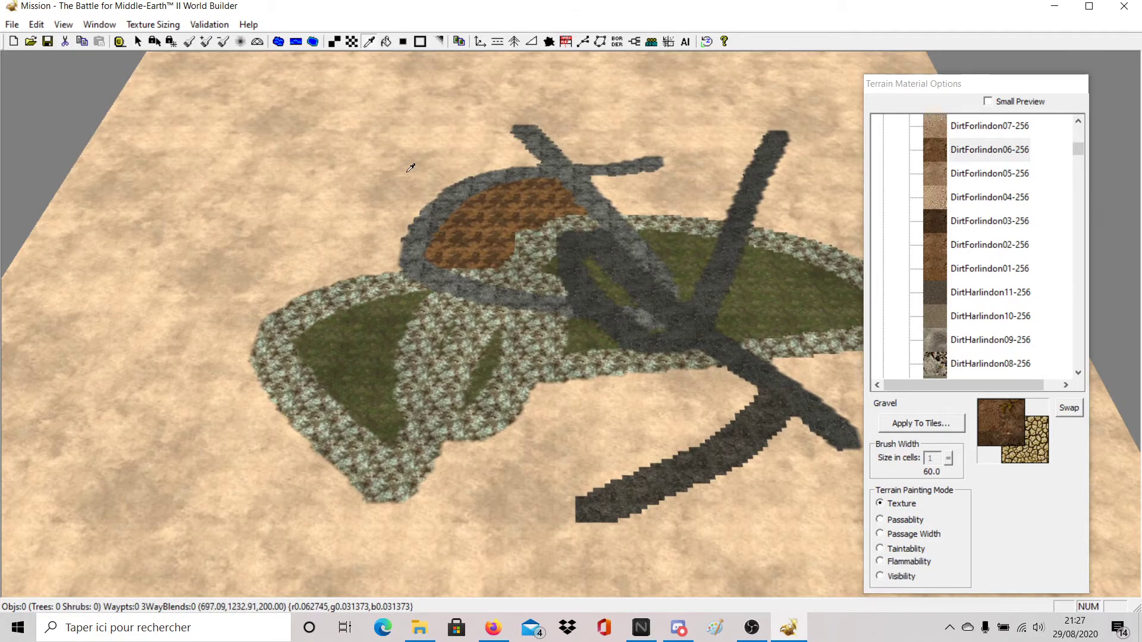
scroll(411, 168, "up", 3)
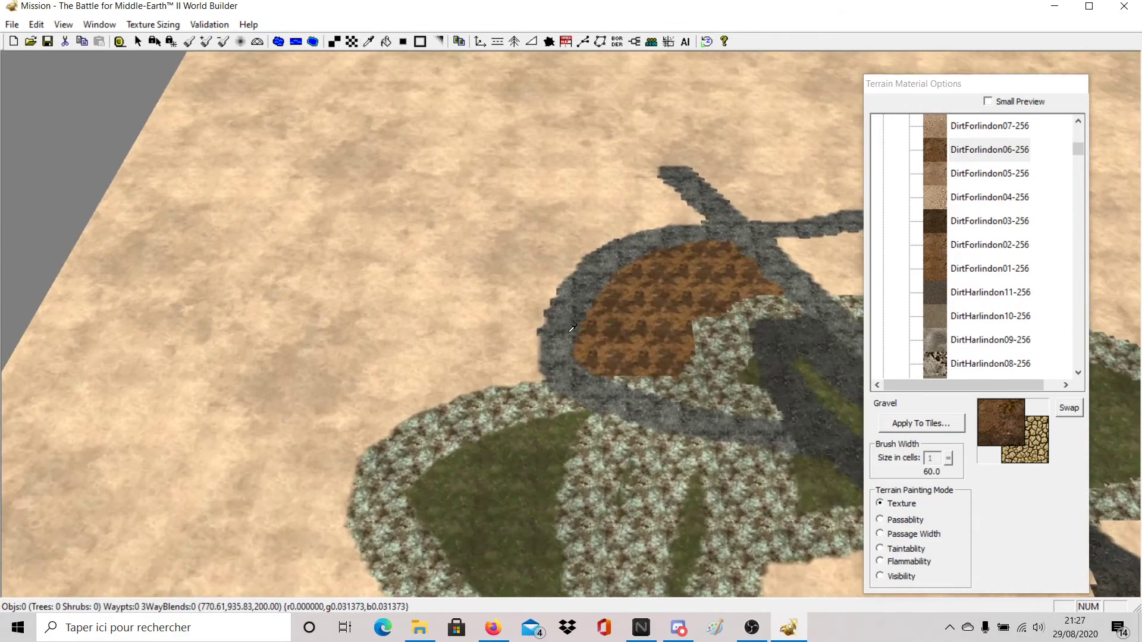
scroll(572, 327, "up", 4)
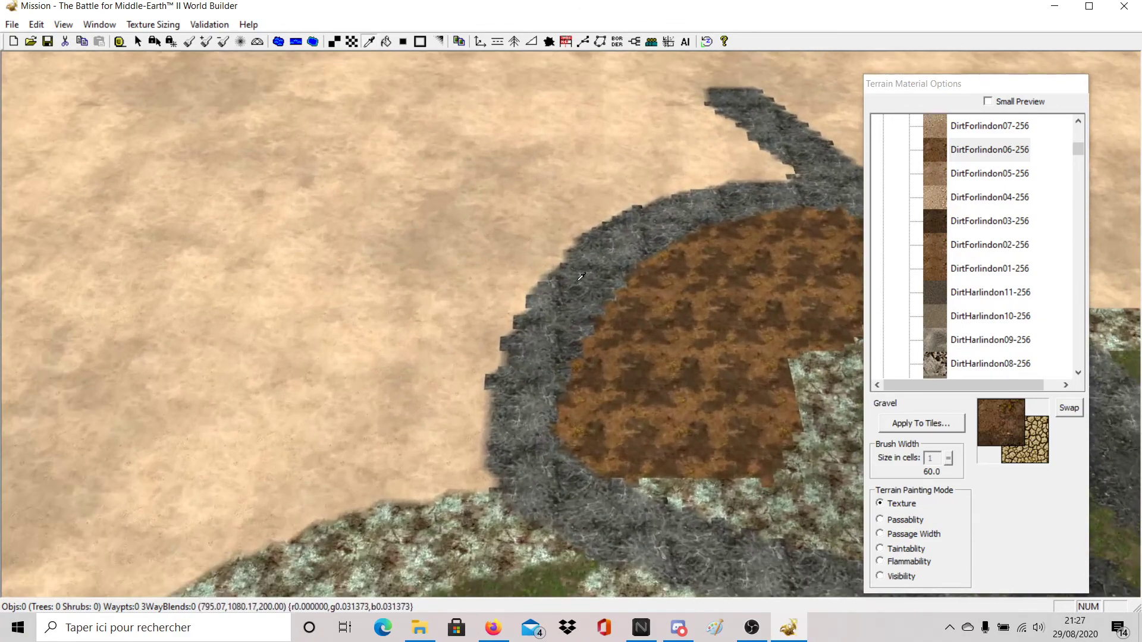
scroll(581, 277, "down", 3)
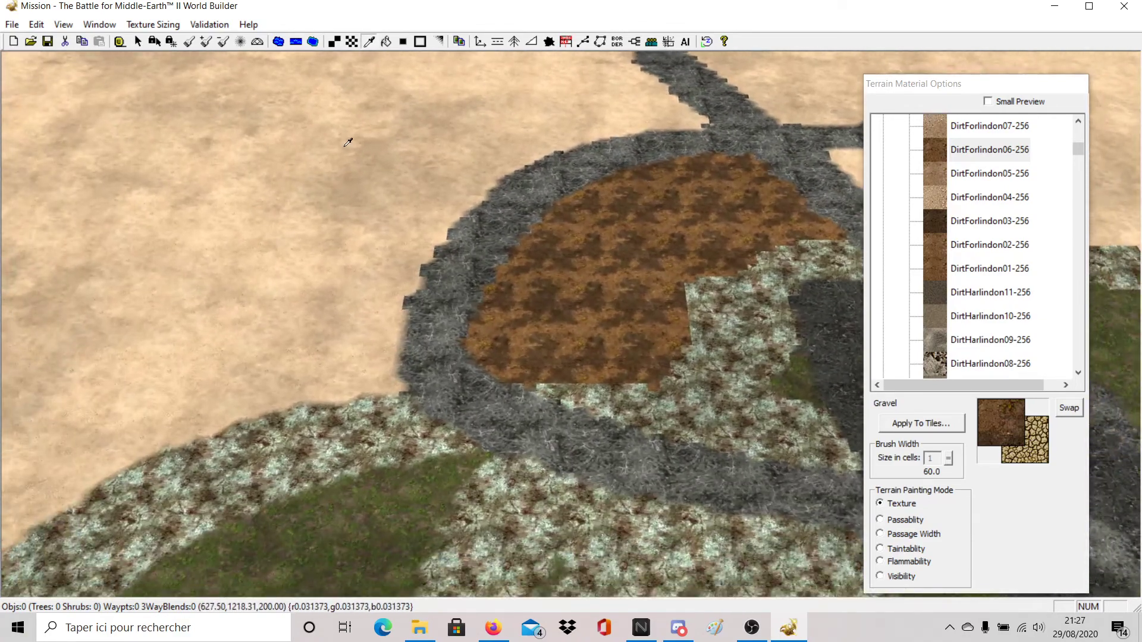
left_click(586, 239)
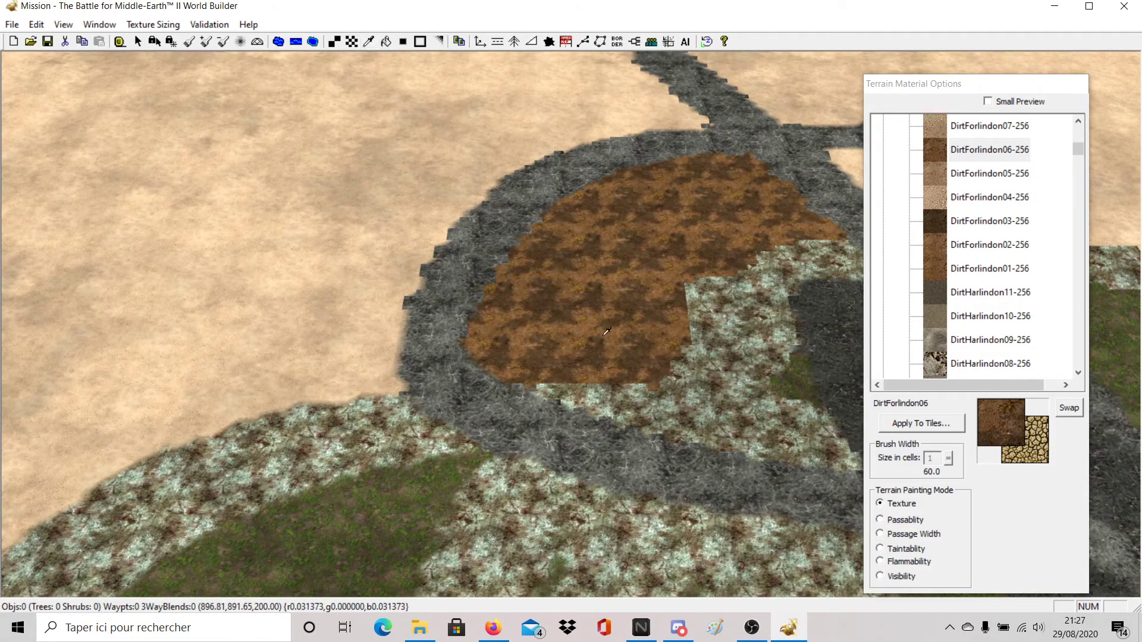
Sample DirtRivendell03 from the grass inside the pale loop and paint it over the loop's upper edge and the adjoining sand.
right_click_drag(359, 550, 409, 346)
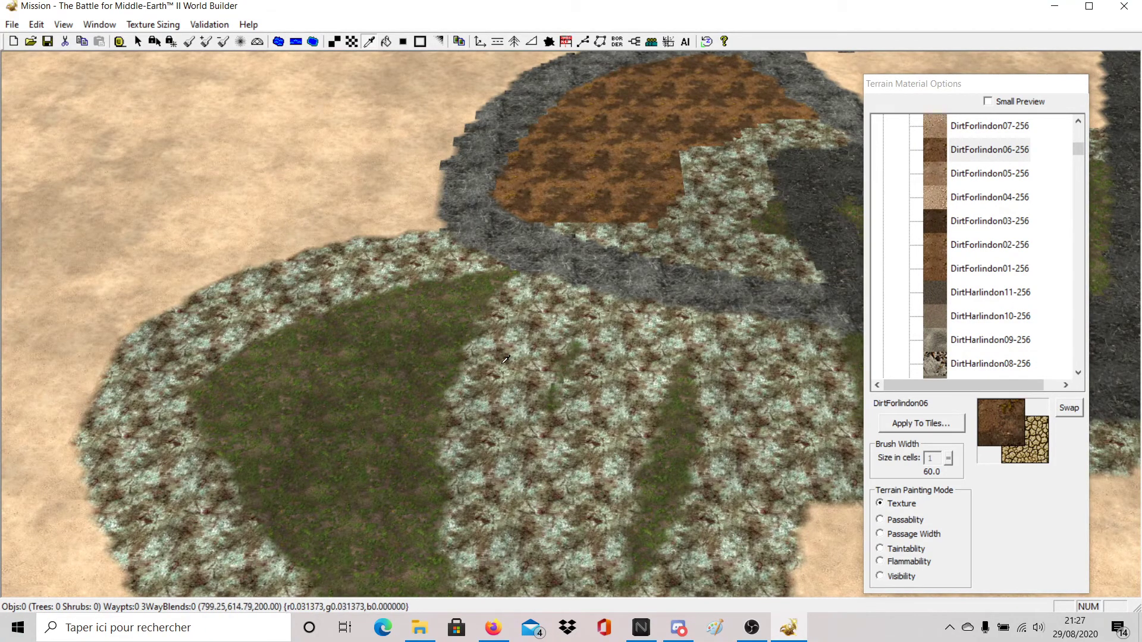
left_click(384, 363)
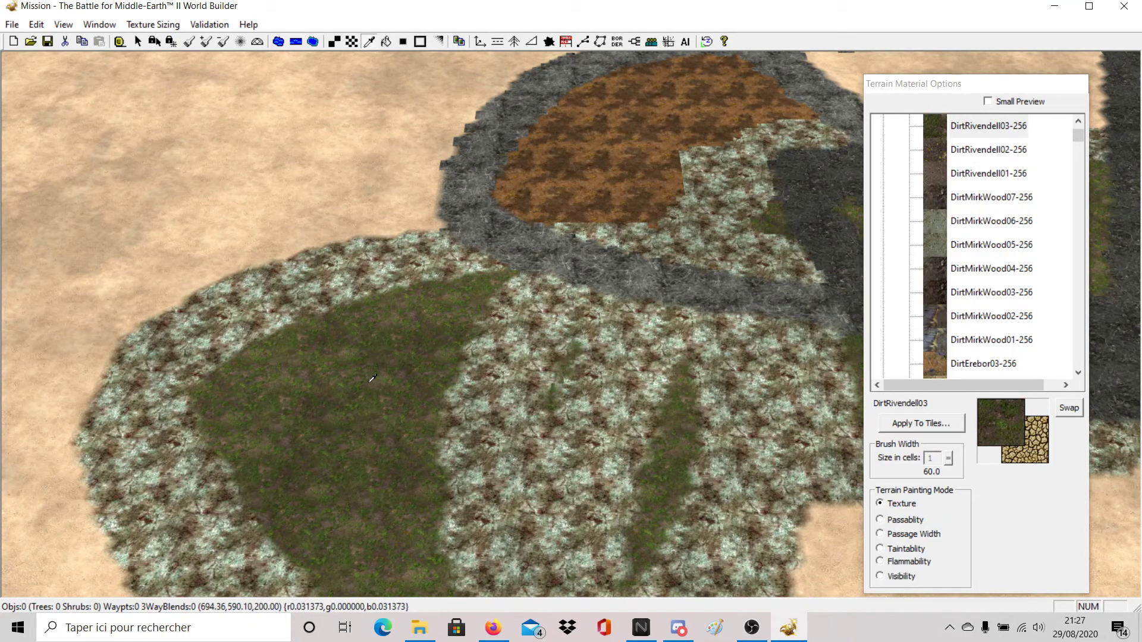
left_click(352, 42)
mouse_move(344, 206)
left_mouse_down()
mouse_move(267, 290)
mouse_move(246, 400)
mouse_move(178, 111)
mouse_move(276, 272)
left_mouse_up()
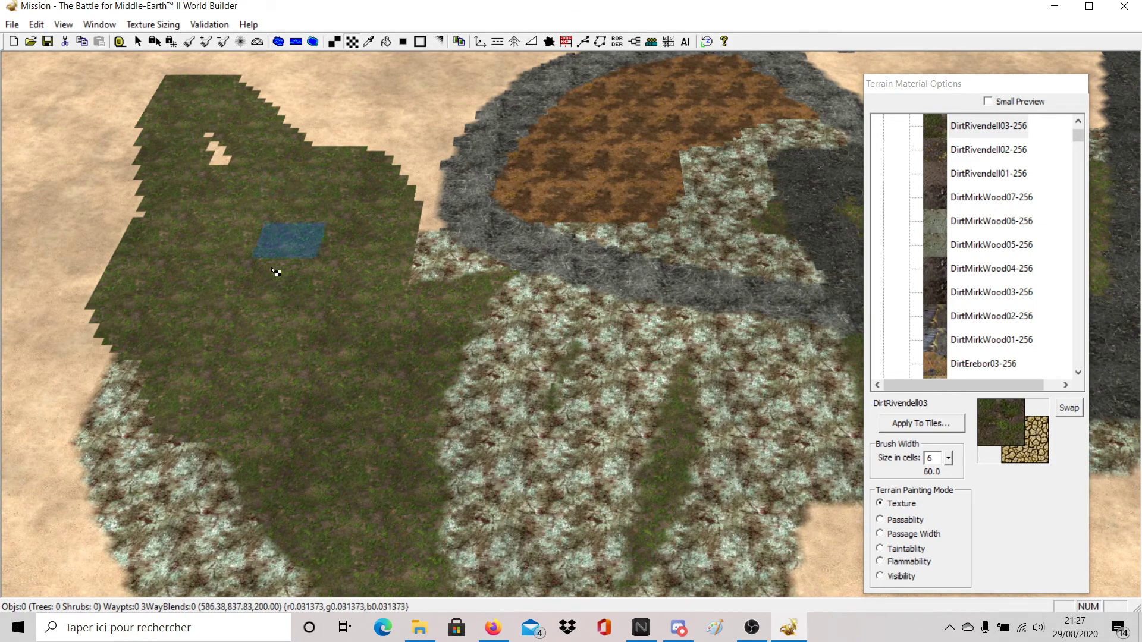
Sample DirtRohan06 from the pale gravel and paint it across the grey arc's lower end and the new grass area.
right_click_drag(359, 348, 418, 242)
scroll(470, 262, "down", 3)
right_click_drag(476, 268, 440, 342)
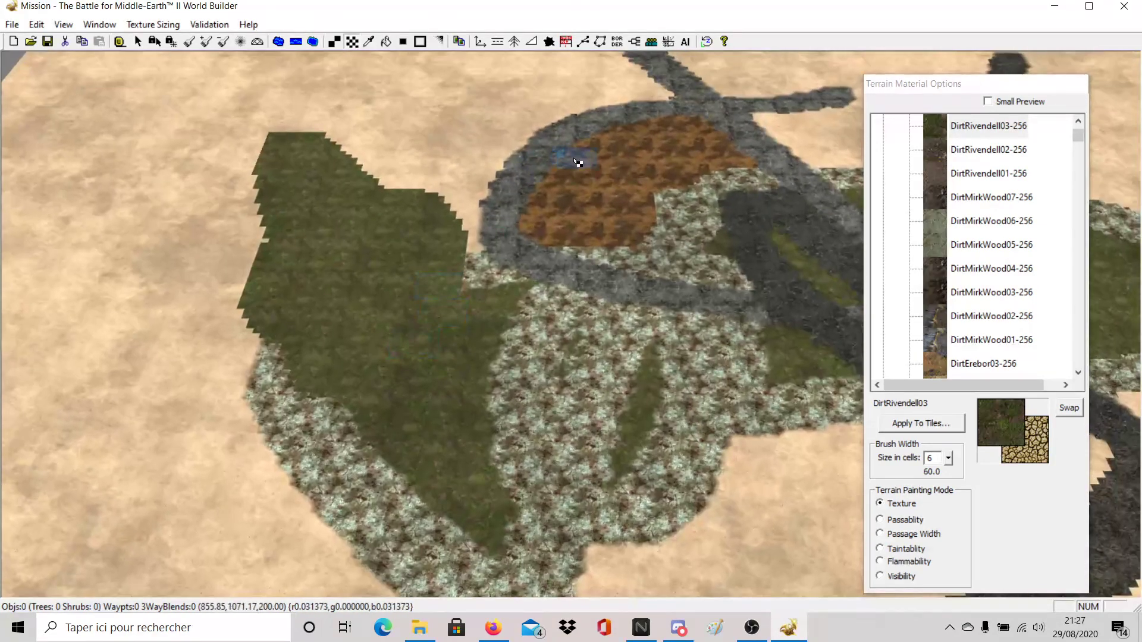
left_click(370, 41)
left_click(576, 318)
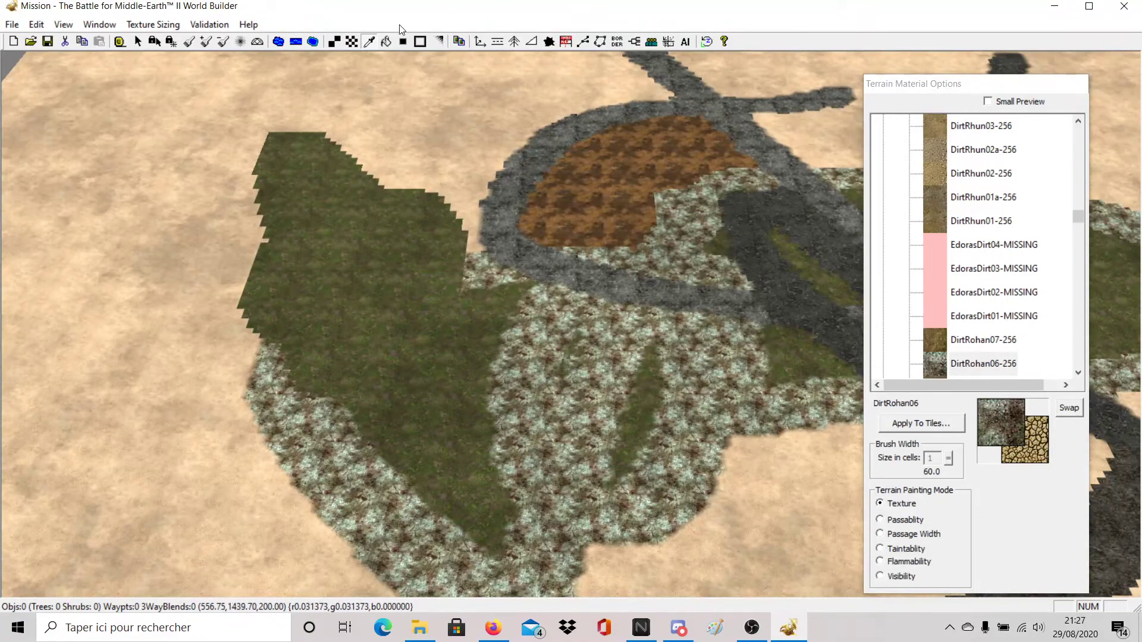
left_click(353, 41)
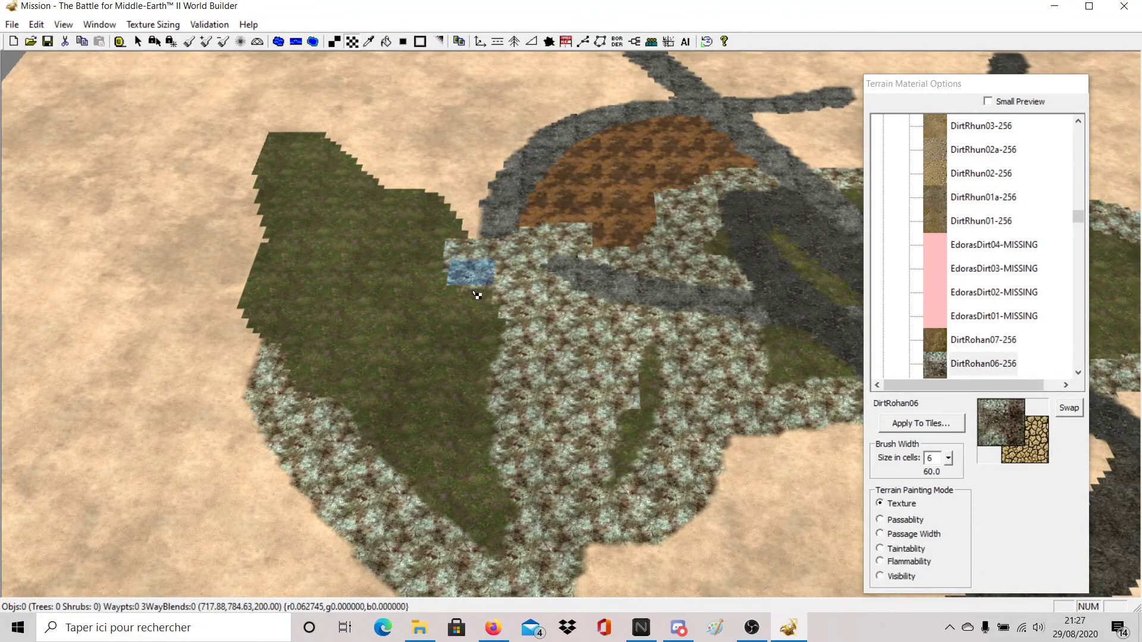
mouse_move(480, 294)
left_mouse_down()
mouse_move(430, 245)
mouse_move(474, 204)
left_mouse_up()
right_click_drag(540, 151, 558, 219)
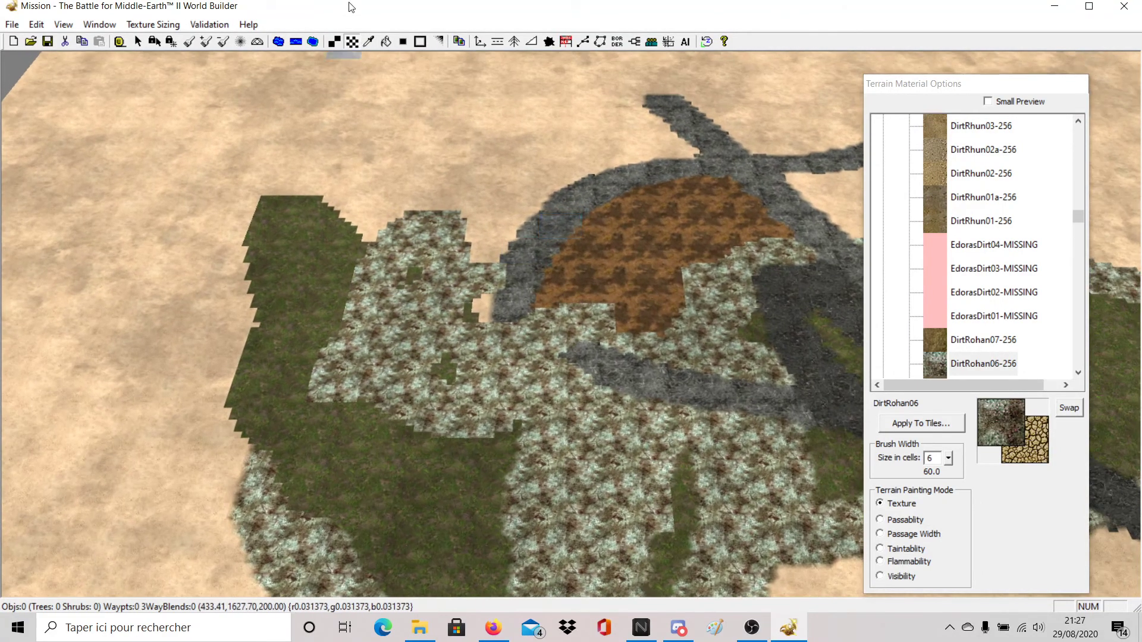
Sample DirtForlindon04 from the sand and paint it over the upper part of the new grass and gravel areas.
left_click(368, 41)
left_click(330, 126)
left_click(352, 41)
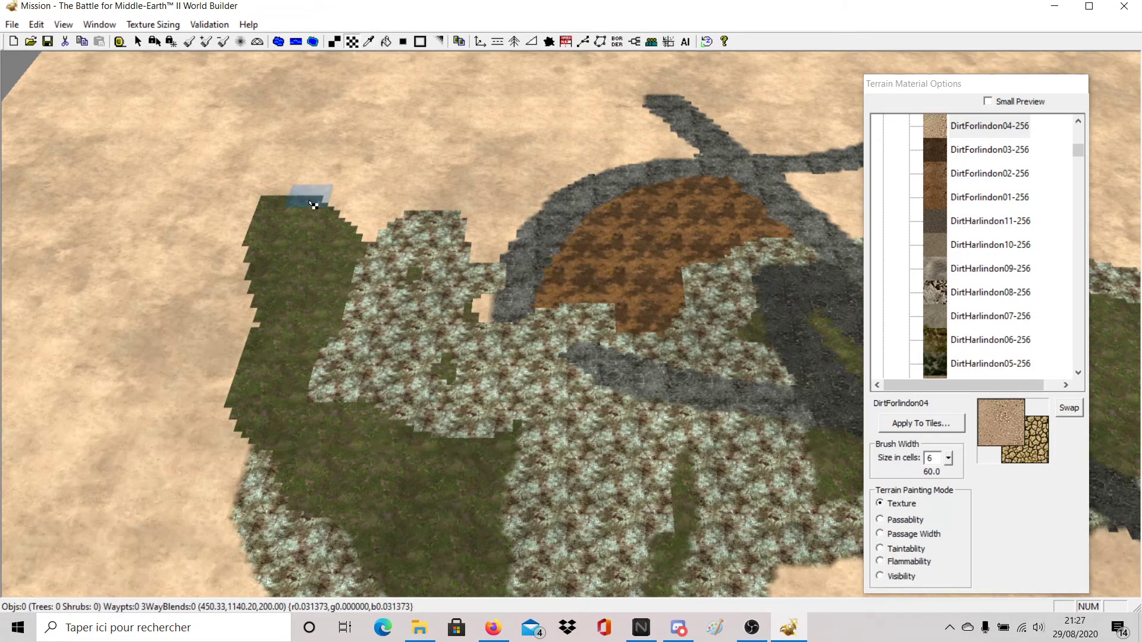
mouse_move(316, 201)
left_mouse_down()
mouse_move(313, 230)
mouse_move(475, 249)
left_mouse_up()
scroll(648, 229, "down", 4)
scroll(659, 234, "down", 5)
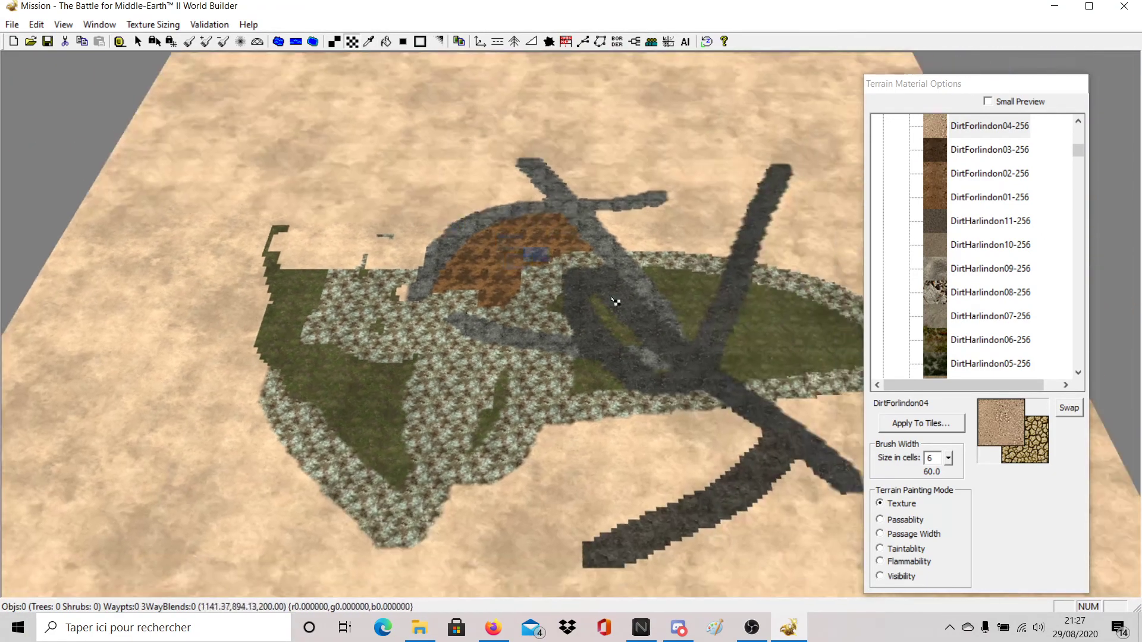
scroll(609, 274, "down", 1)
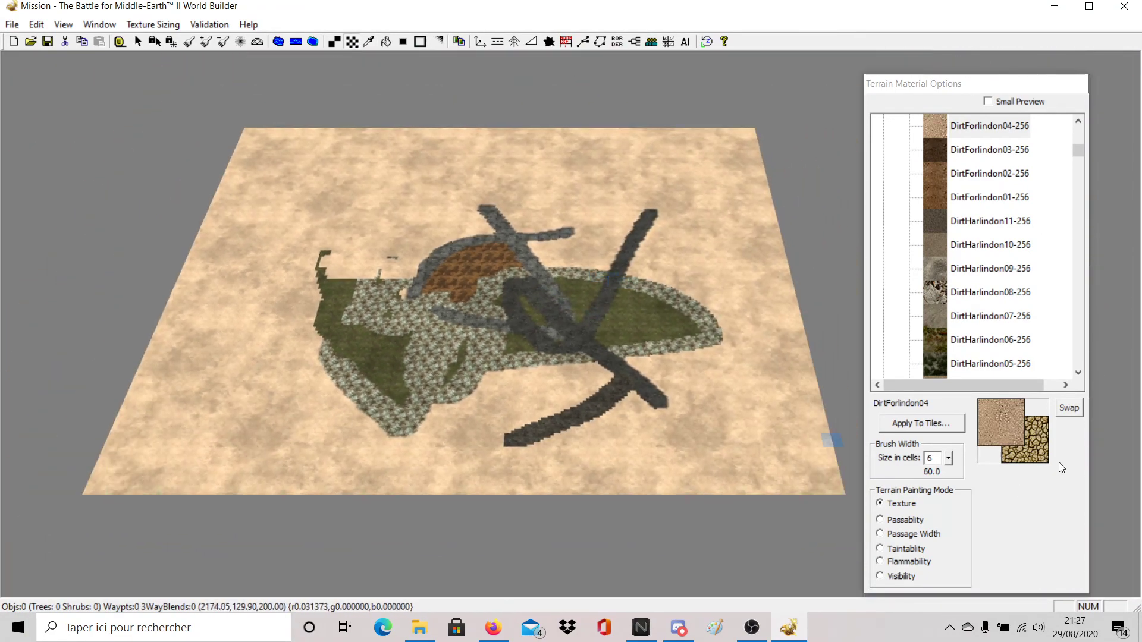